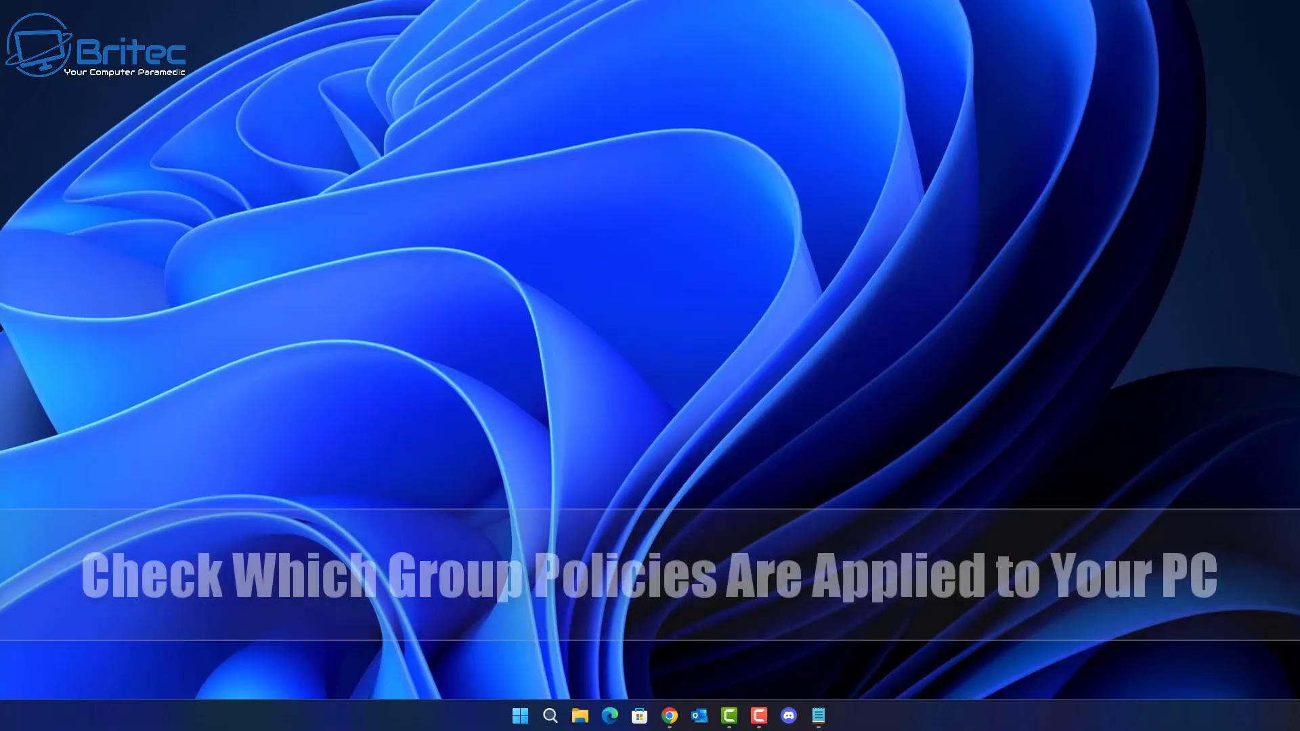
Review the Location page under Privacy & security in Windows Settings and close Settings
left_click(523, 716)
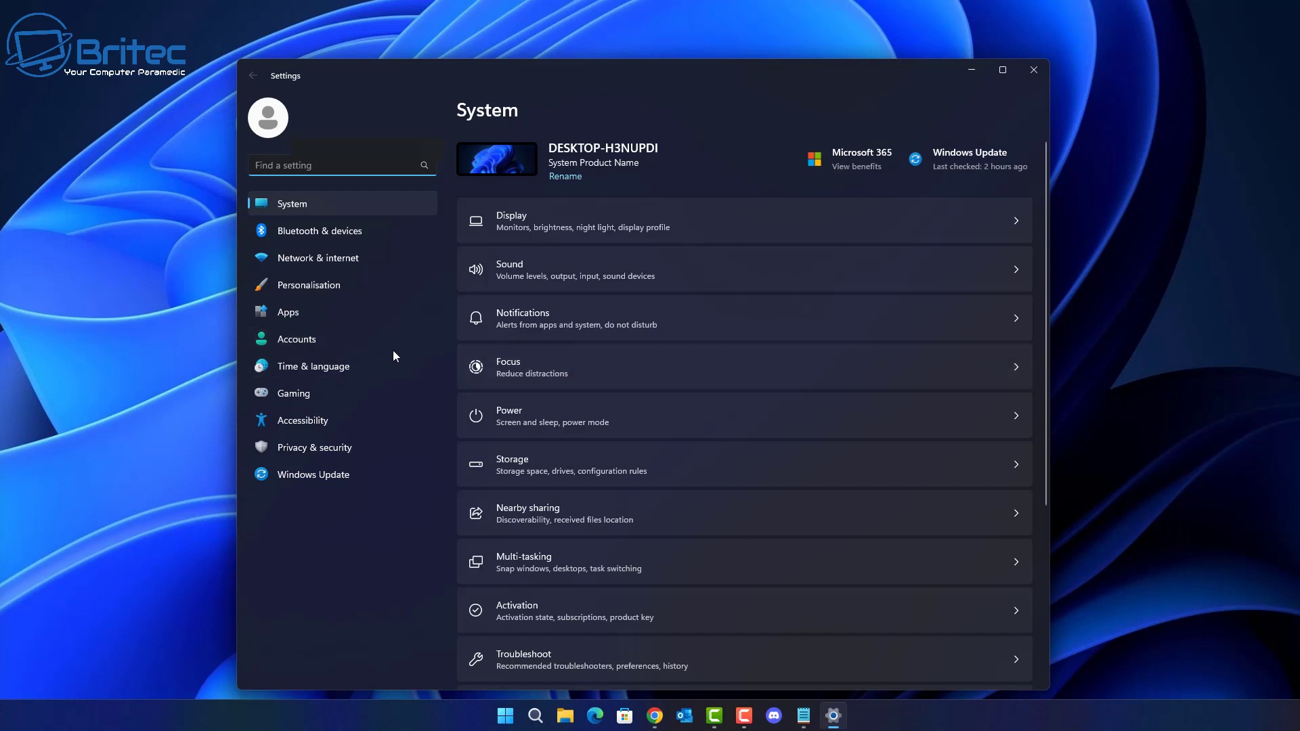
left_click(313, 447)
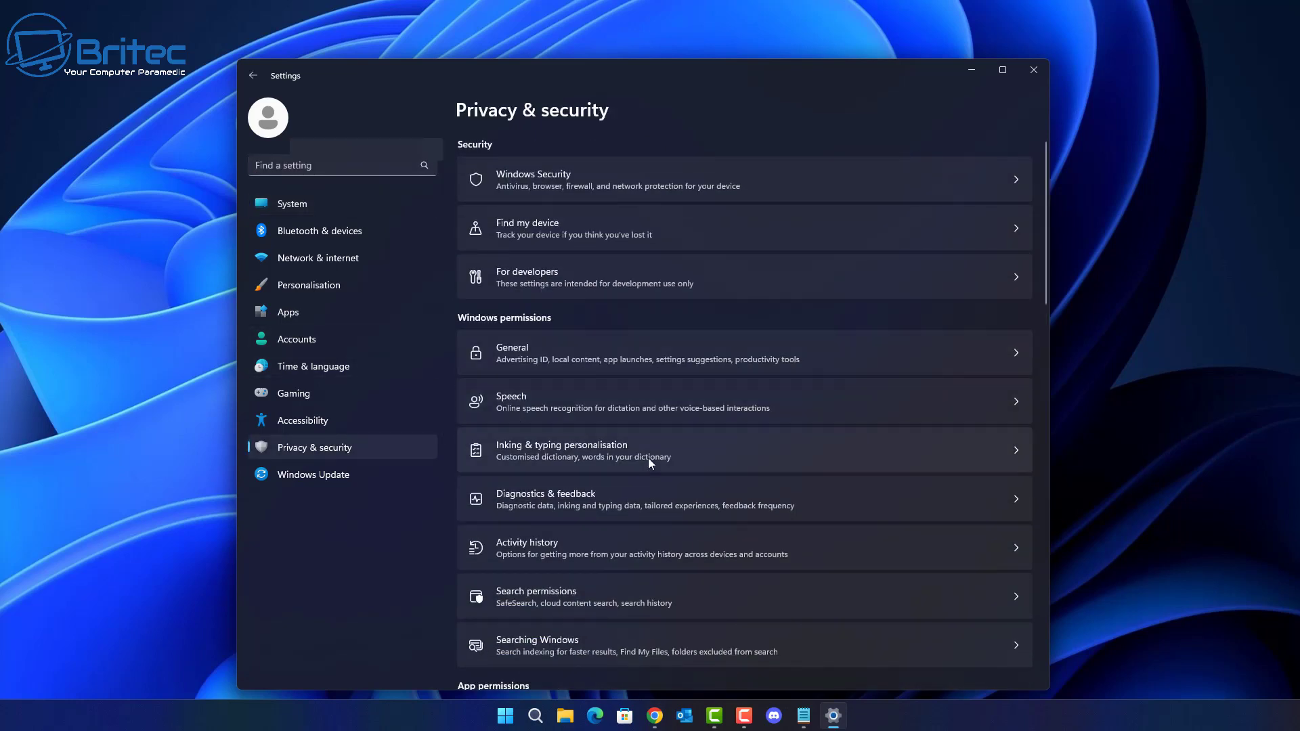
scroll(648, 461, "down", 4)
left_click(644, 394)
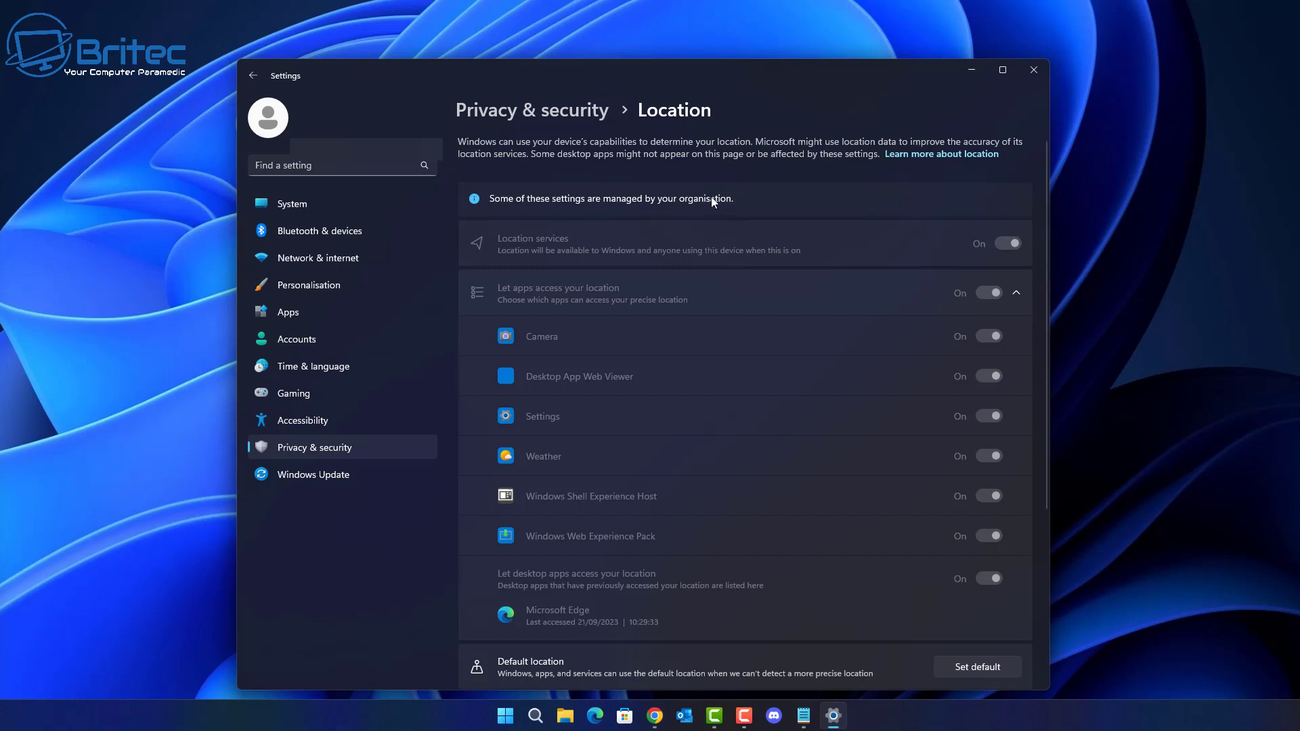
left_click(1033, 72)
Find gpedit with Windows search, open the Local Group Policy Editor and widen its console tree to show full folder names
left_click(552, 717)
type("gpedit")
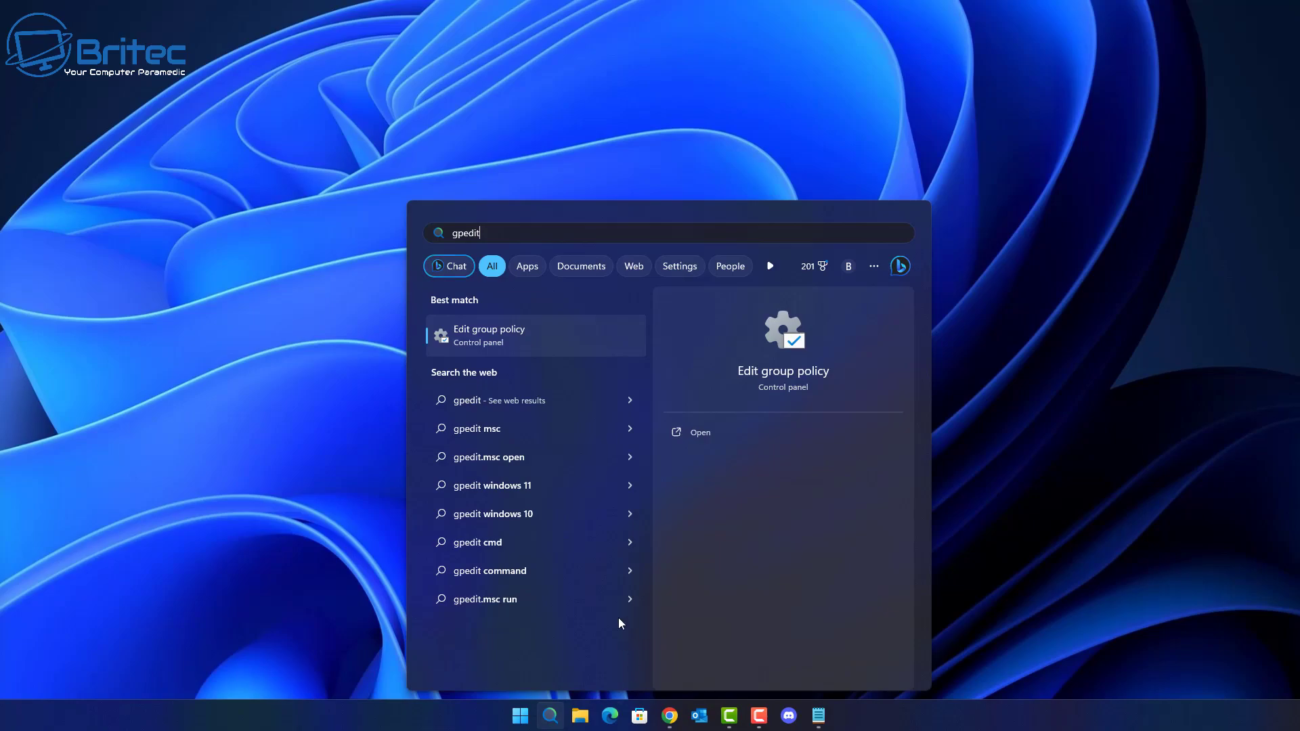
left_click(486, 333)
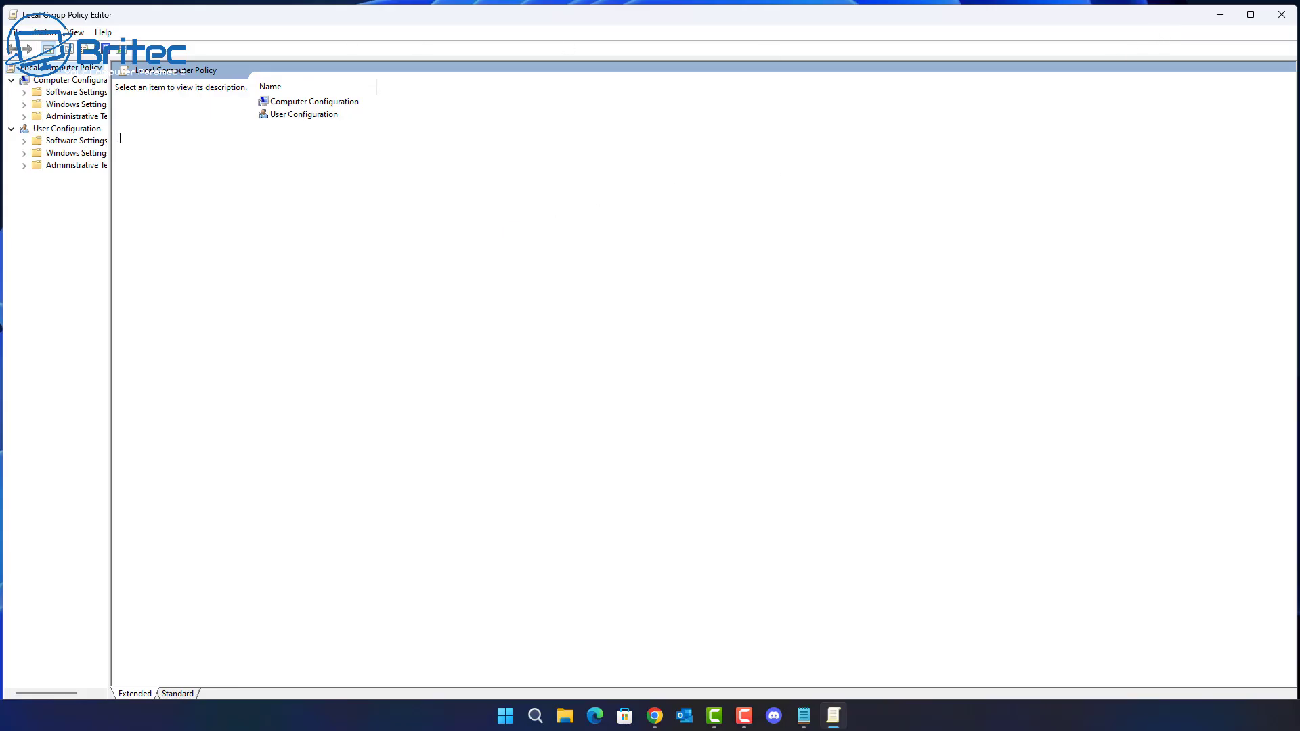
left_click_drag(111, 144, 168, 154)
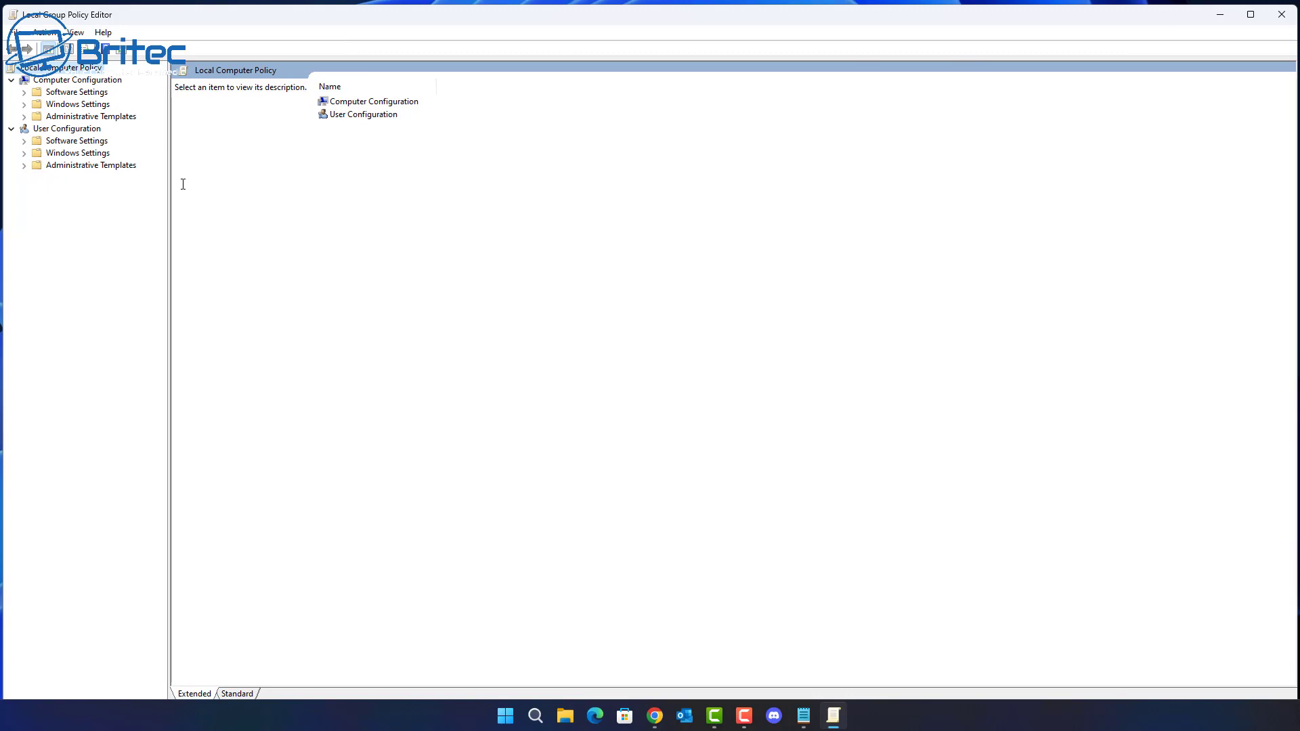
Review All Settings under Computer Configuration's Administrative Templates sorted by State, and close the Local Group Policy Editor
left_click(91, 117)
left_click(356, 208)
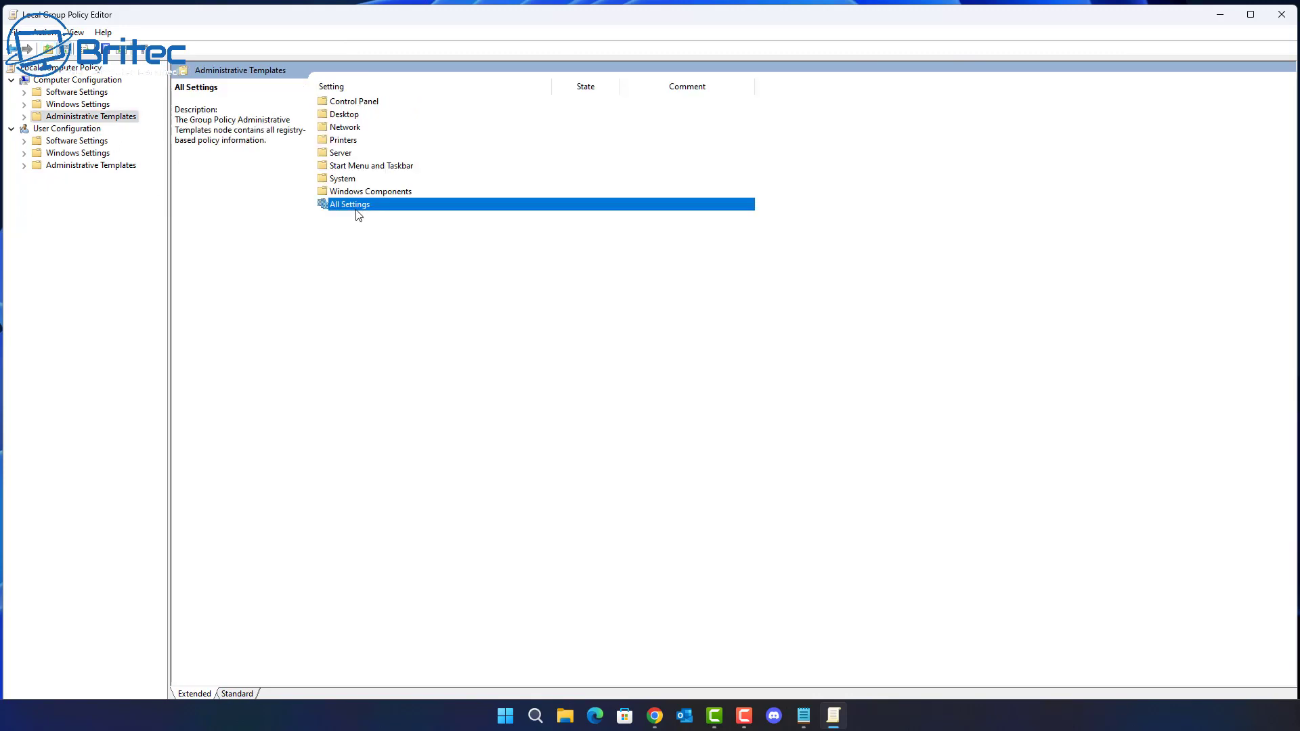
double_click(356, 206)
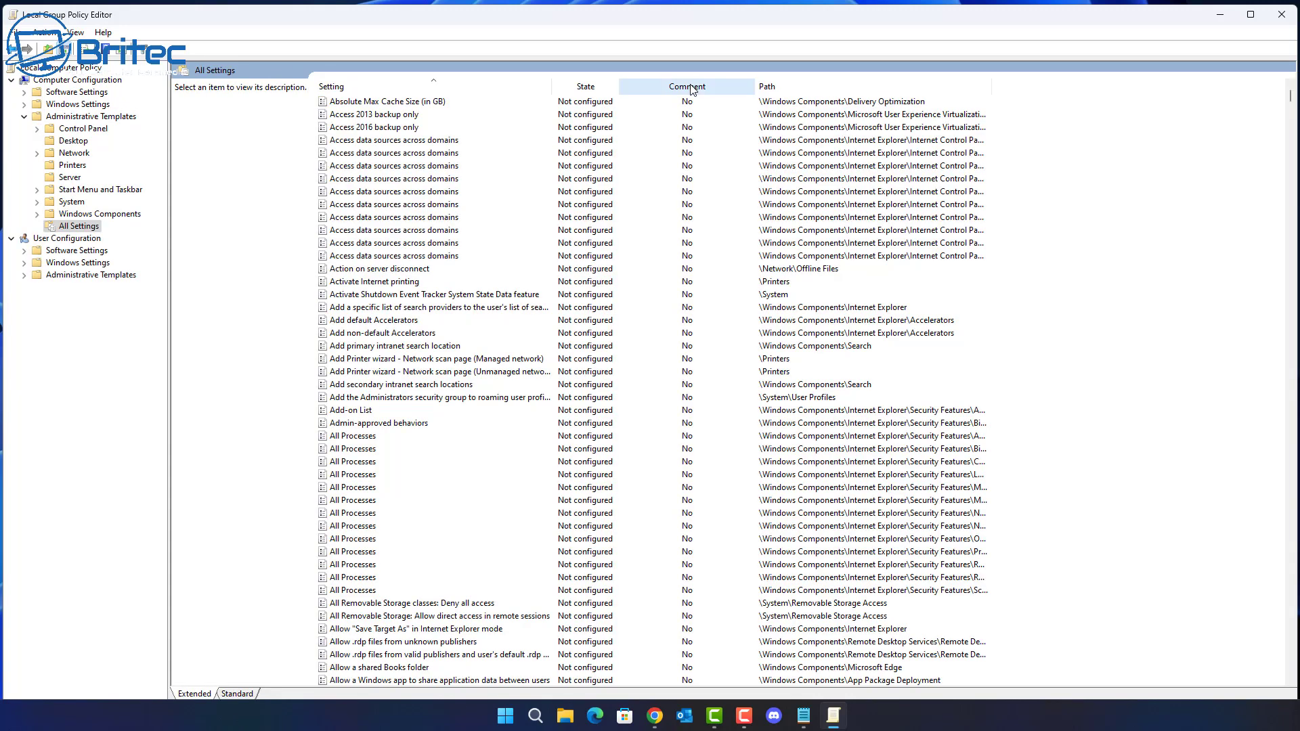
left_click(581, 86)
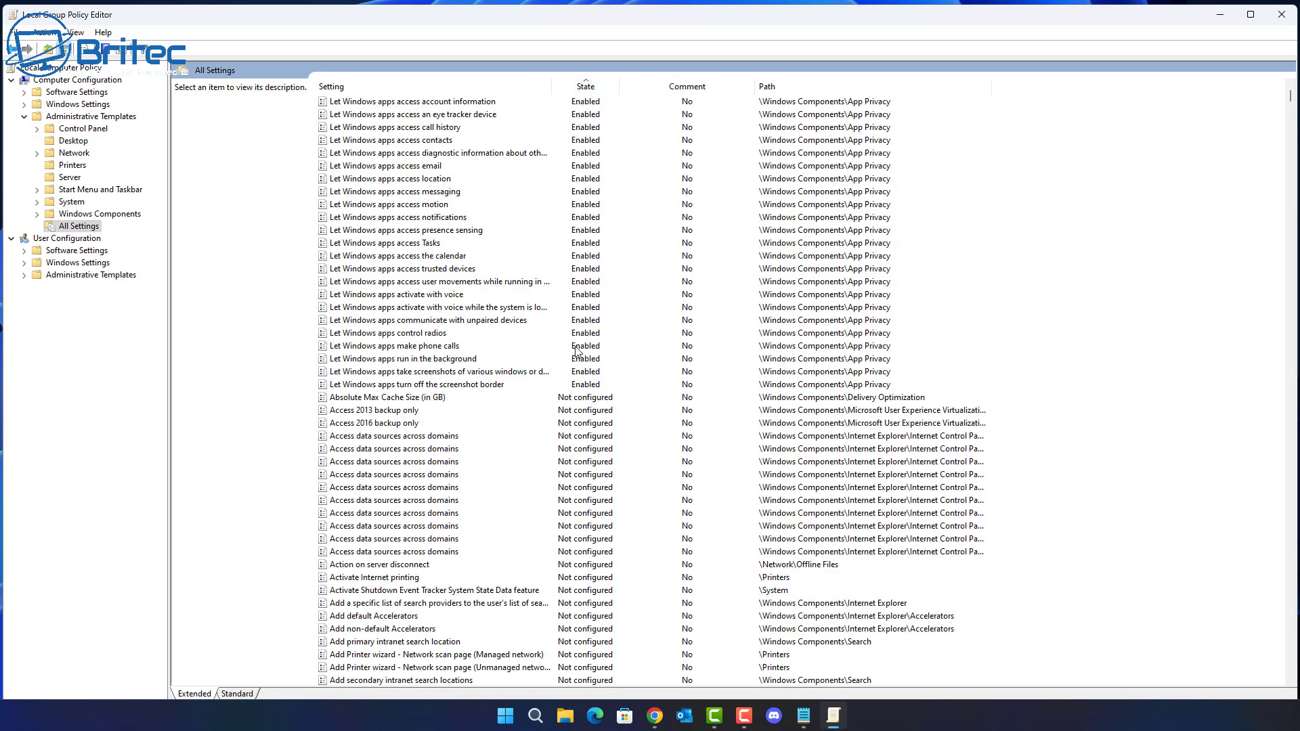
left_click(1280, 14)
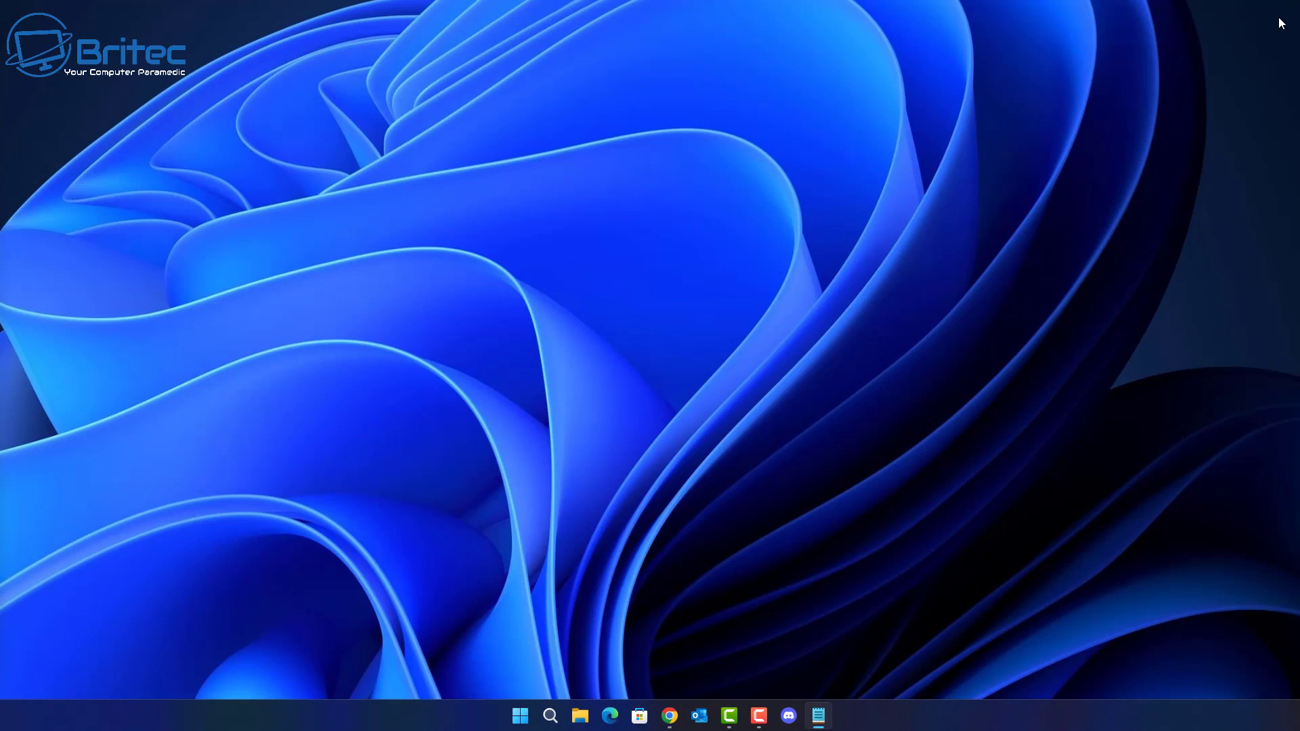
Open the Resultant Set of Policy console by running rsop.msc from the Run dialog
right_click(528, 720)
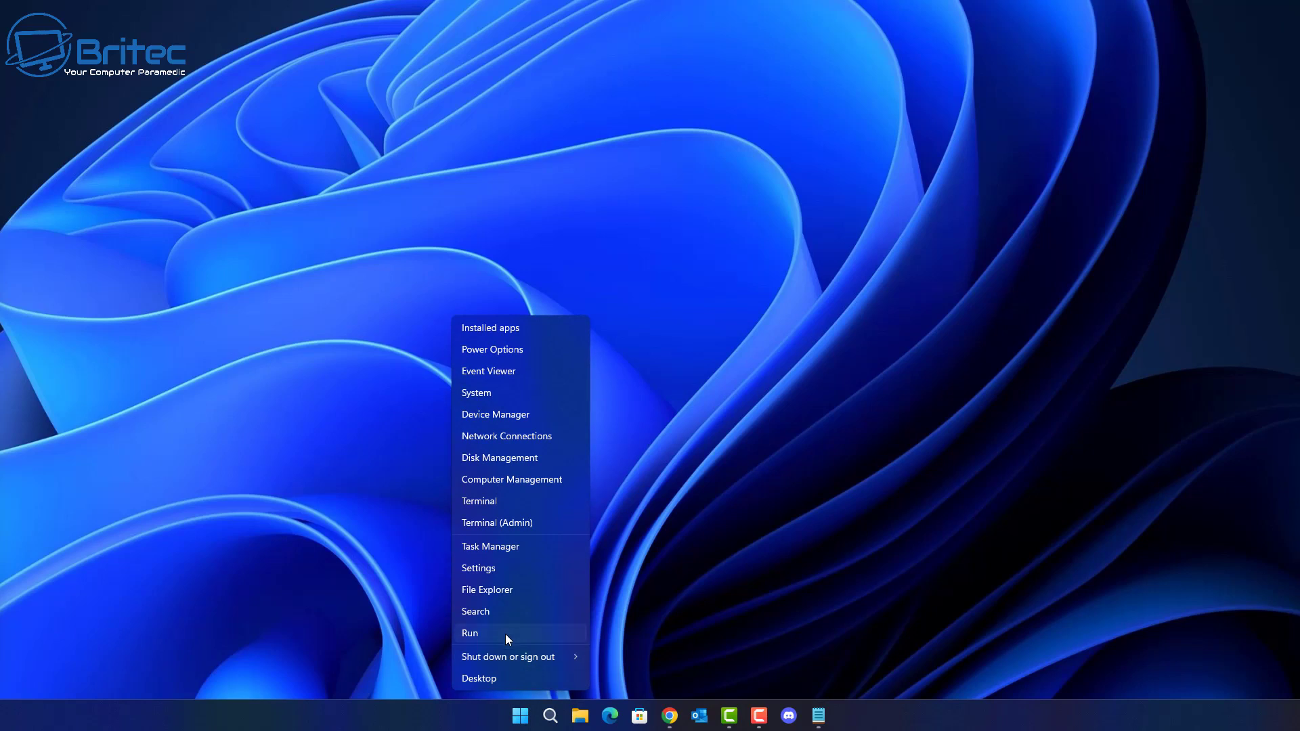
left_click(505, 633)
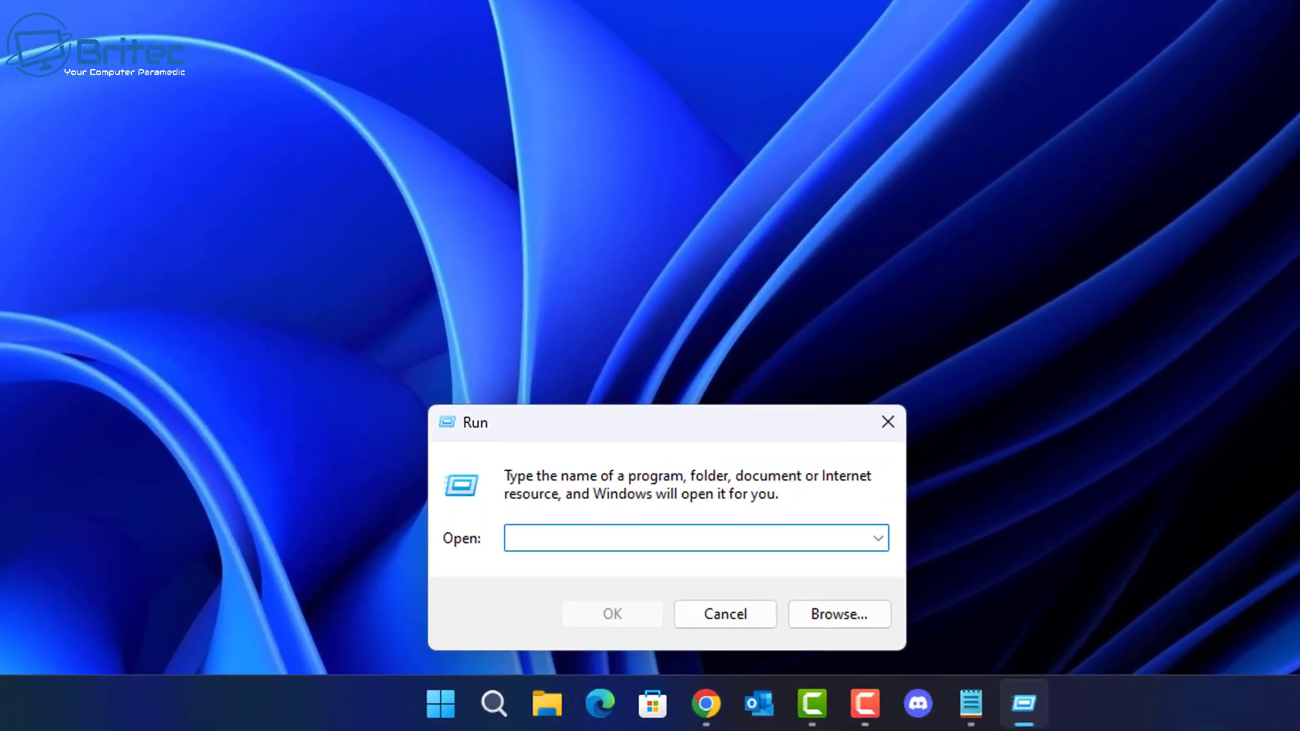
left_click(561, 534)
type("rsop.msc")
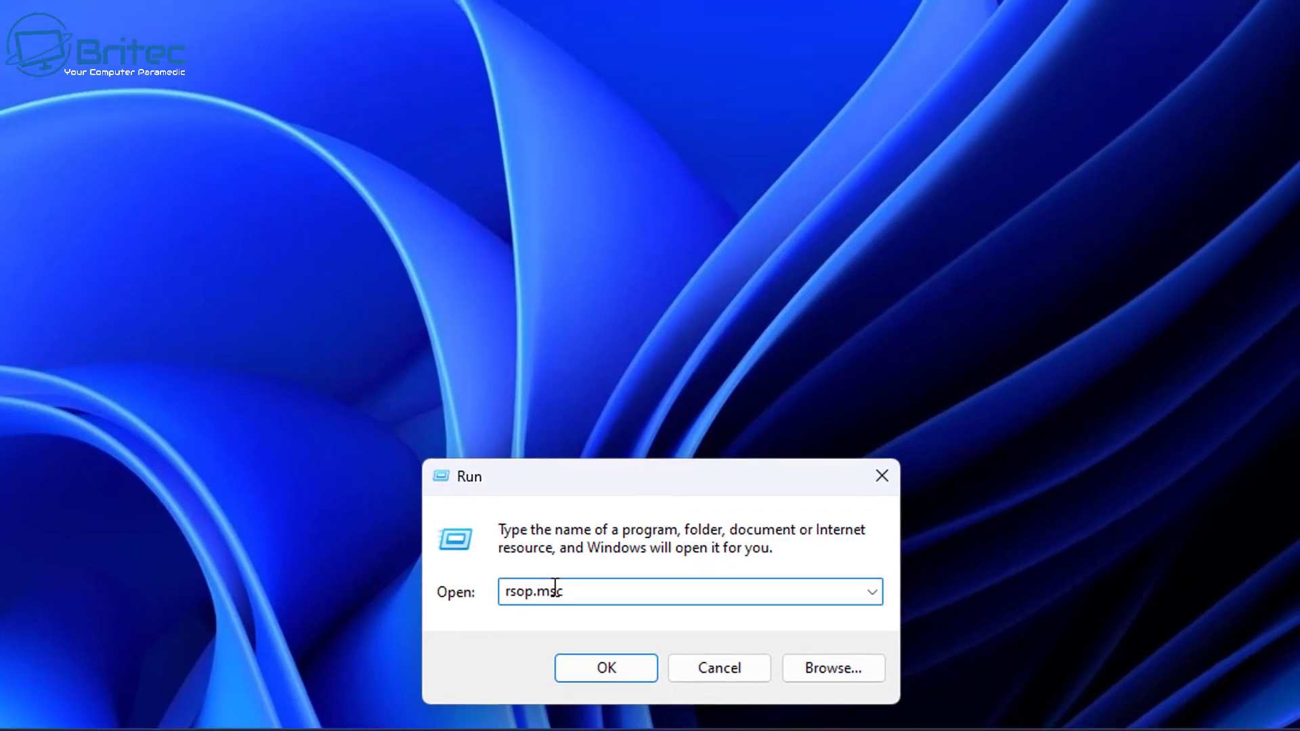
key("Return")
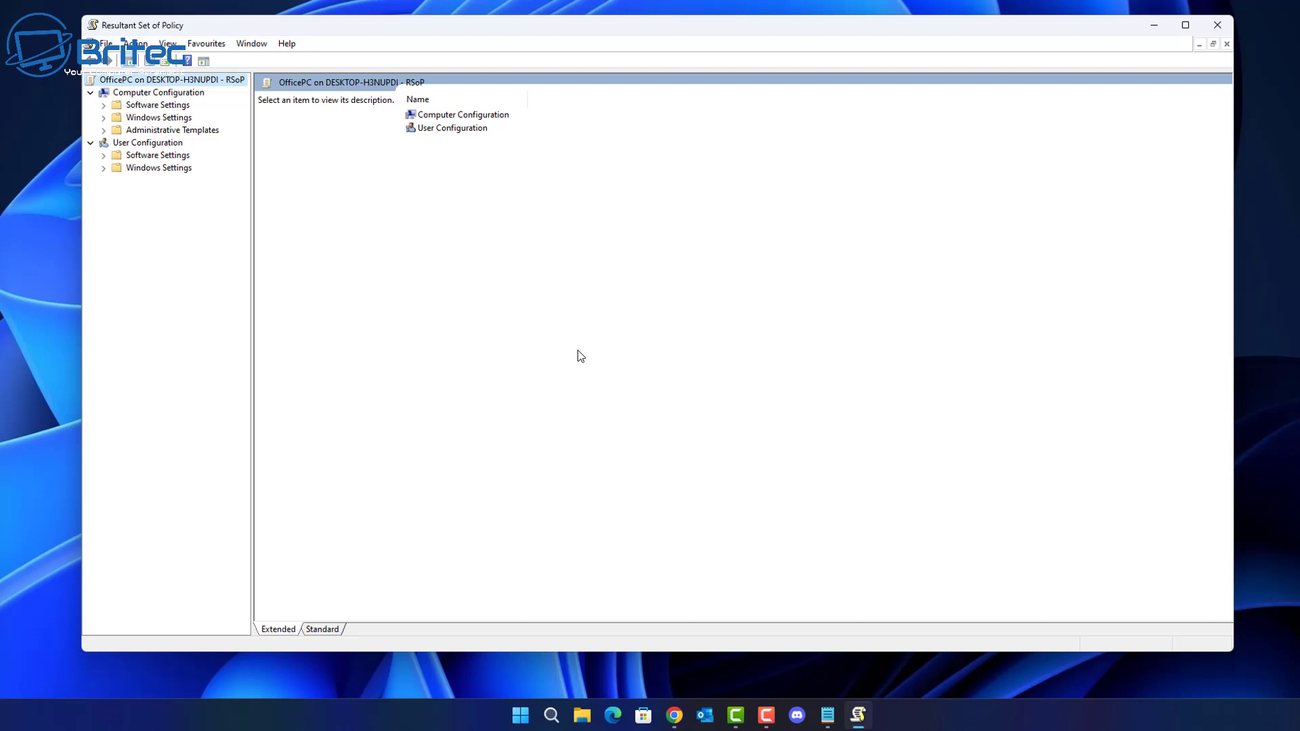
View the descriptions of the Computer Configuration and User Configuration nodes
left_click(447, 119)
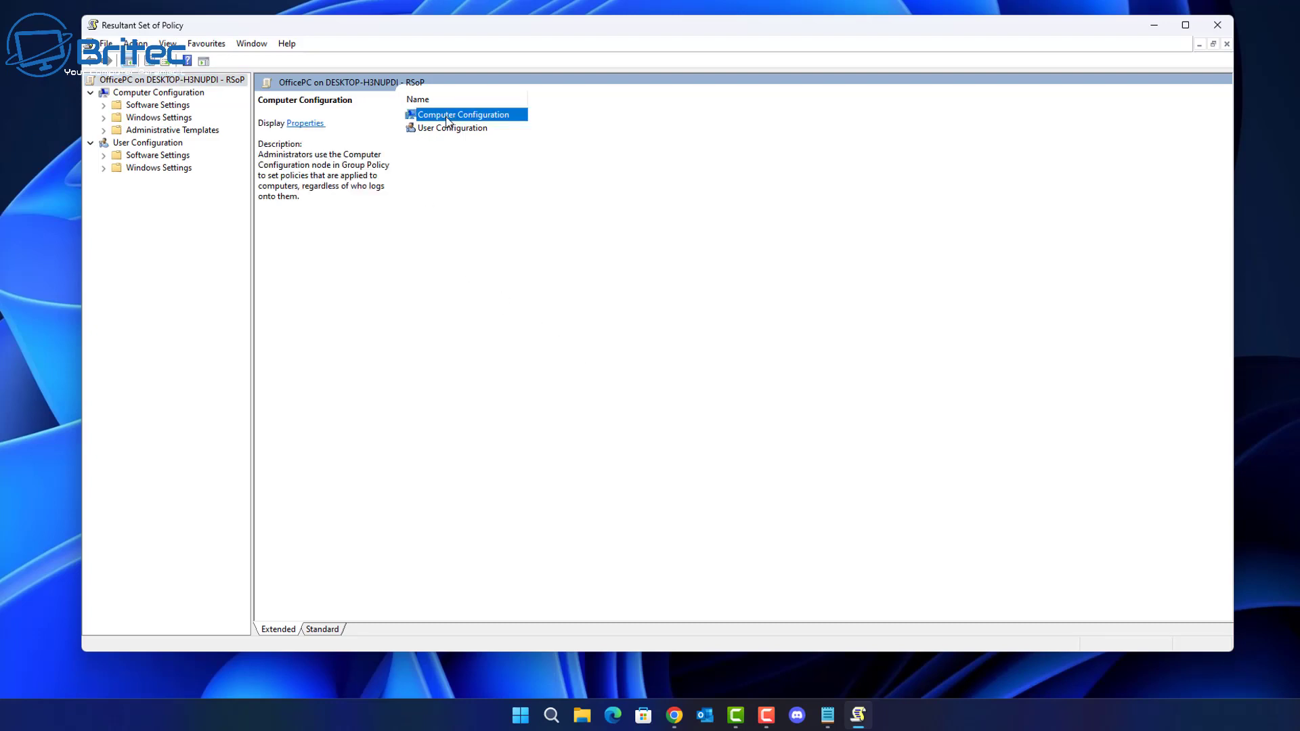
left_click(443, 129)
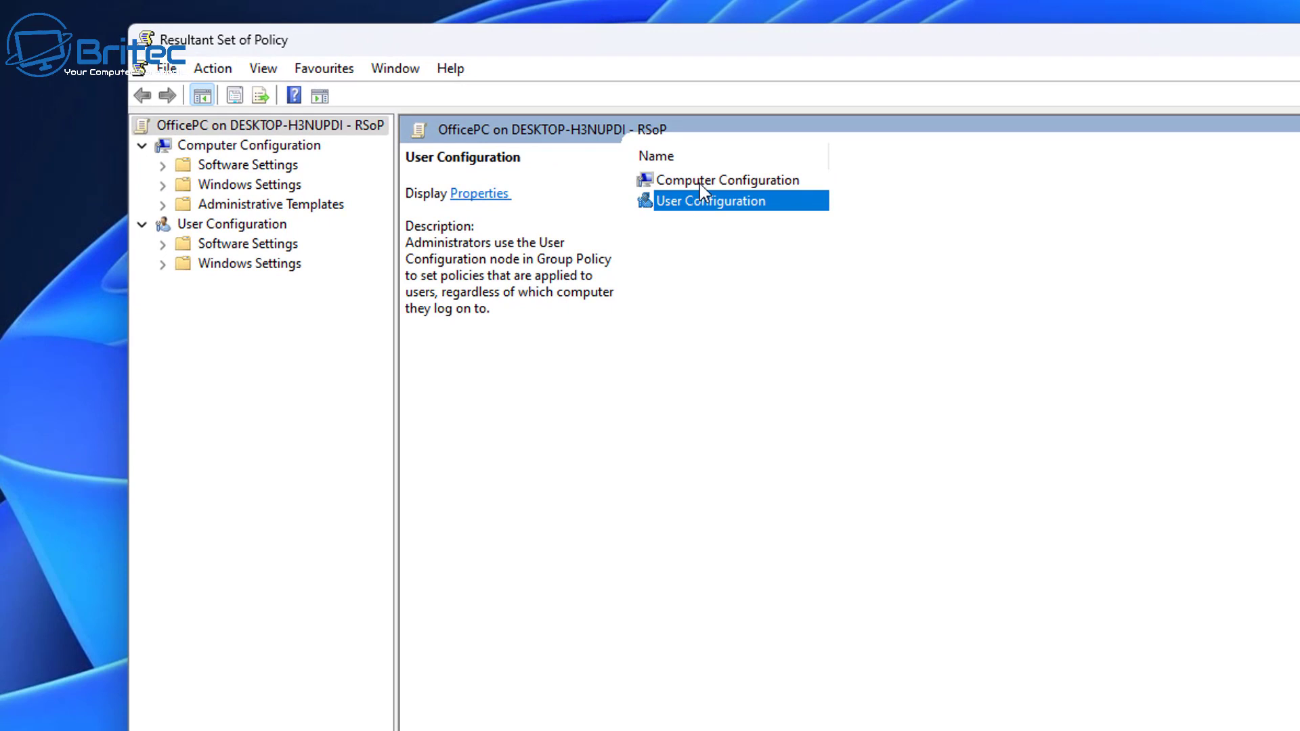
left_click(700, 183)
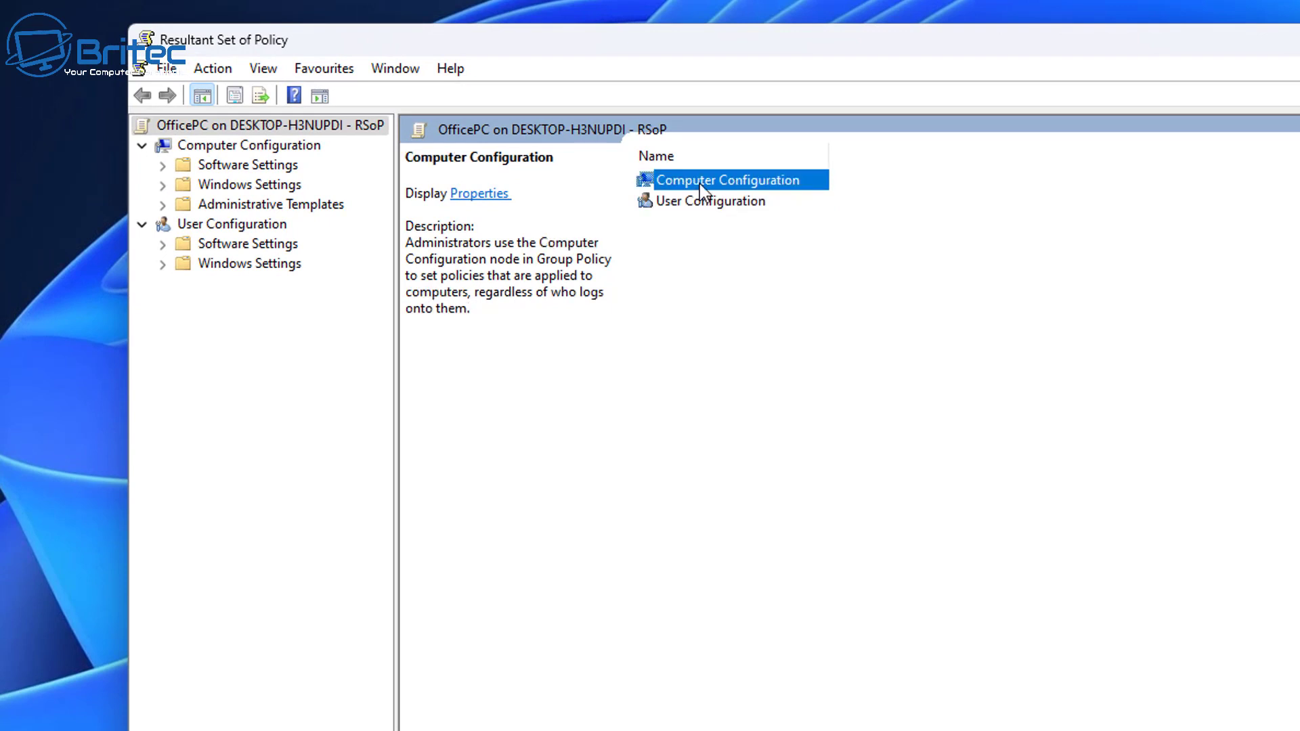
Examine the applied App Privacy policies under Computer Configuration > Administrative Templates > Windows Components
left_click(242, 205)
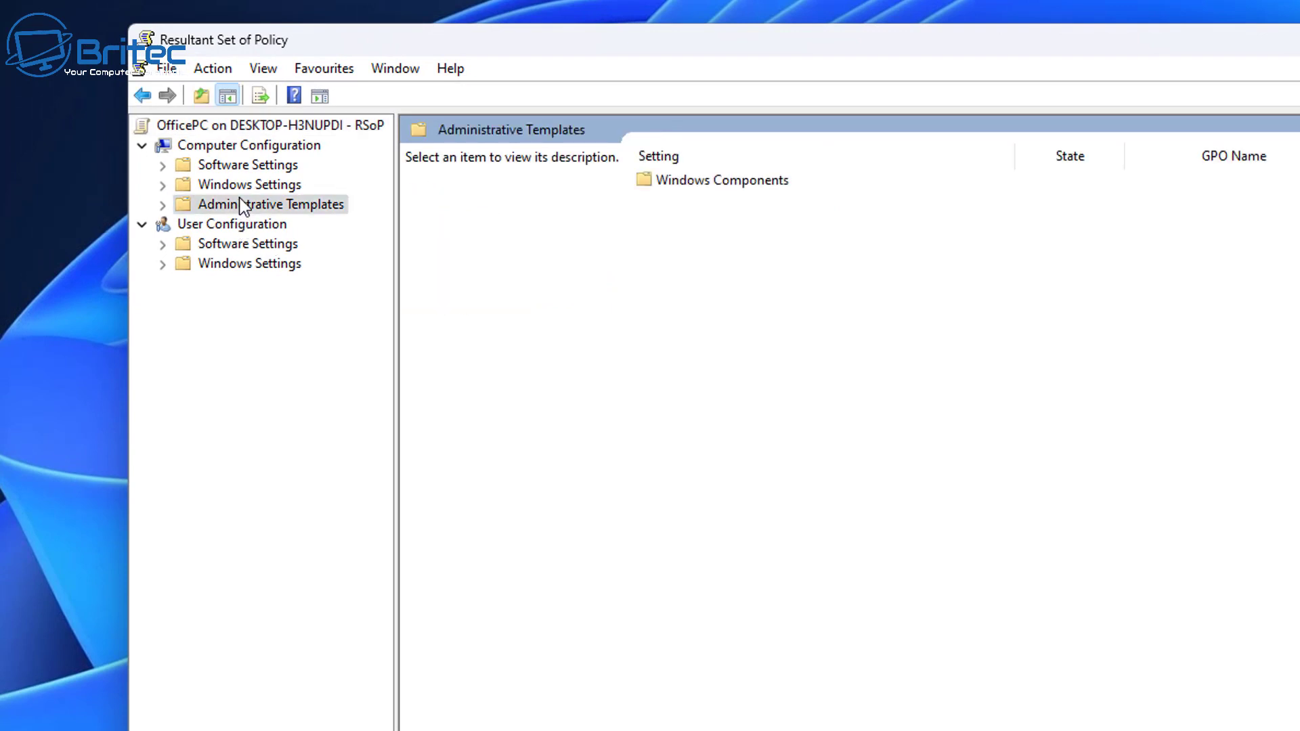
left_click(163, 204)
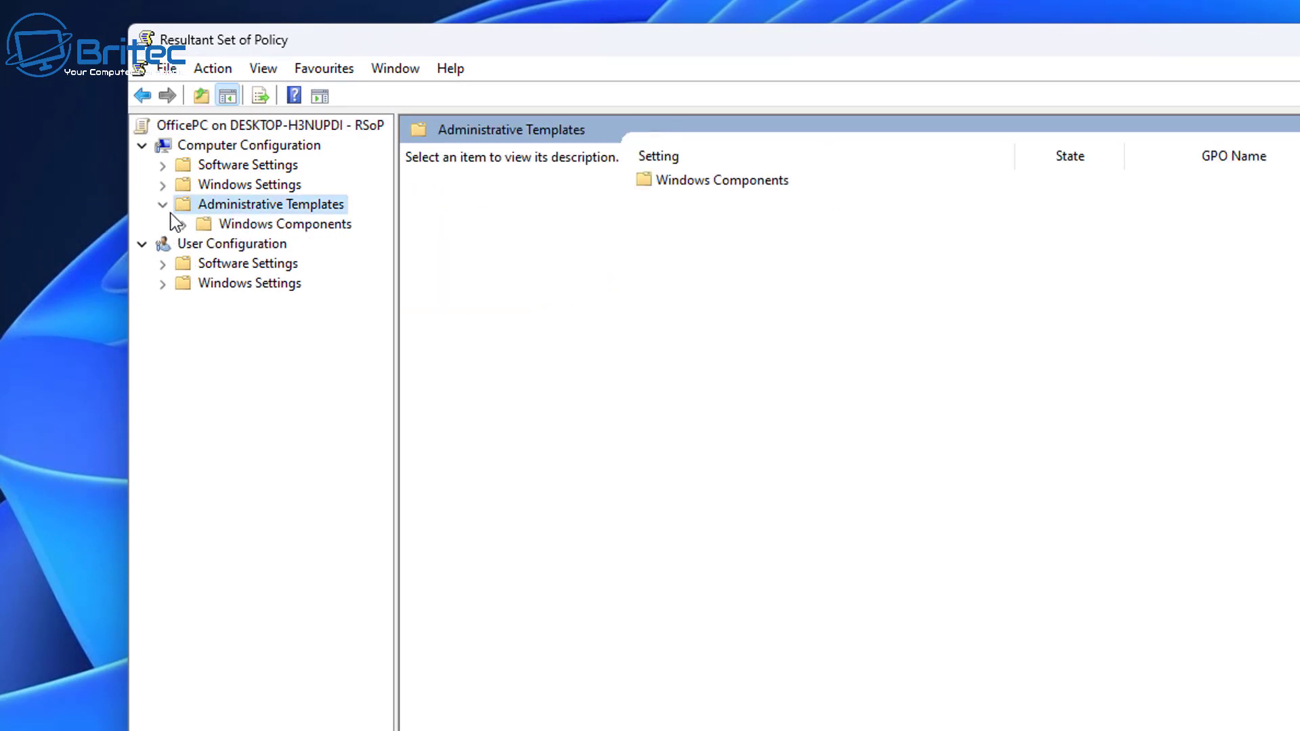
left_click(290, 231)
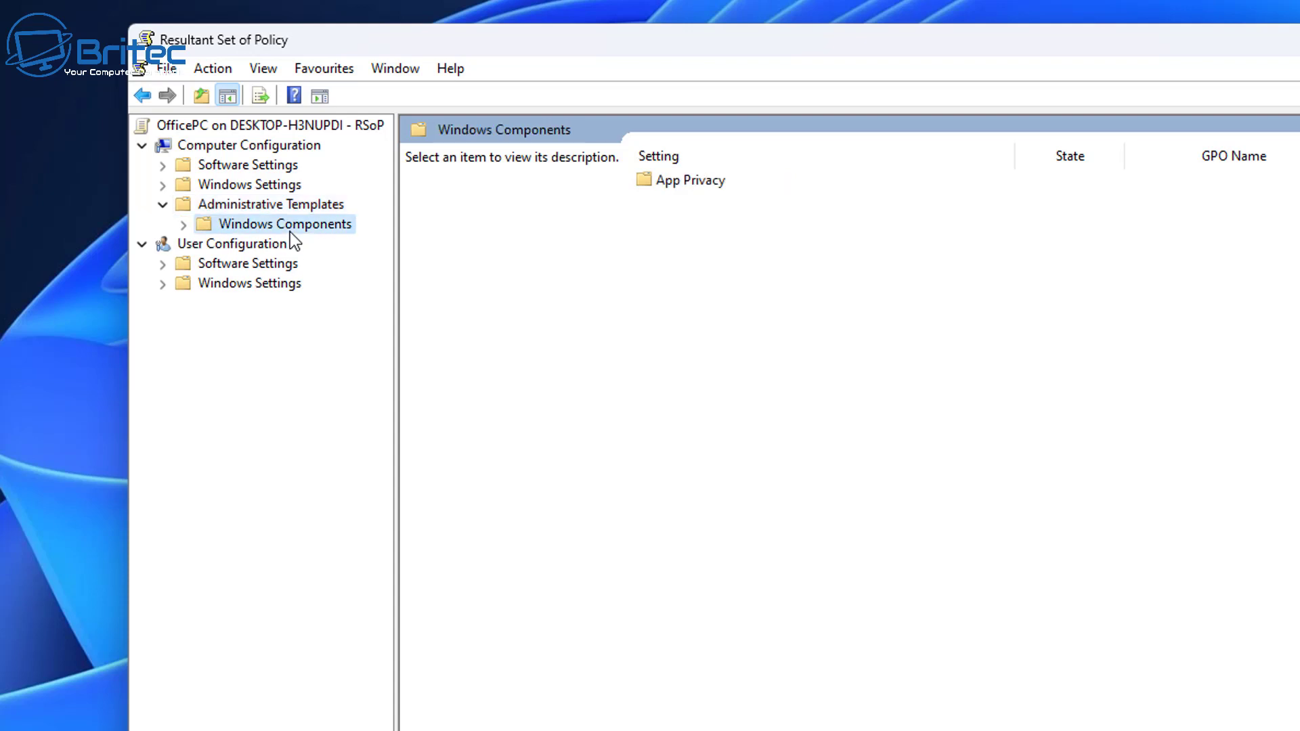
left_click(185, 226)
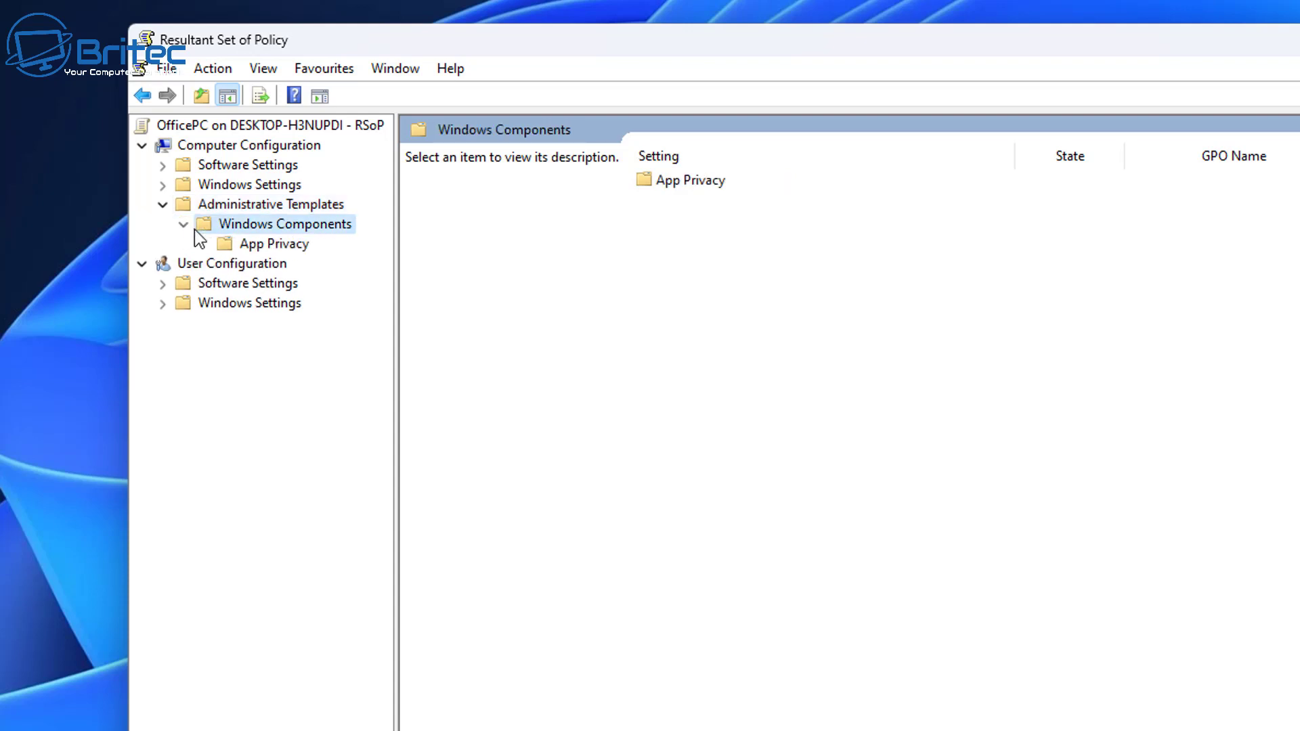
left_click(279, 243)
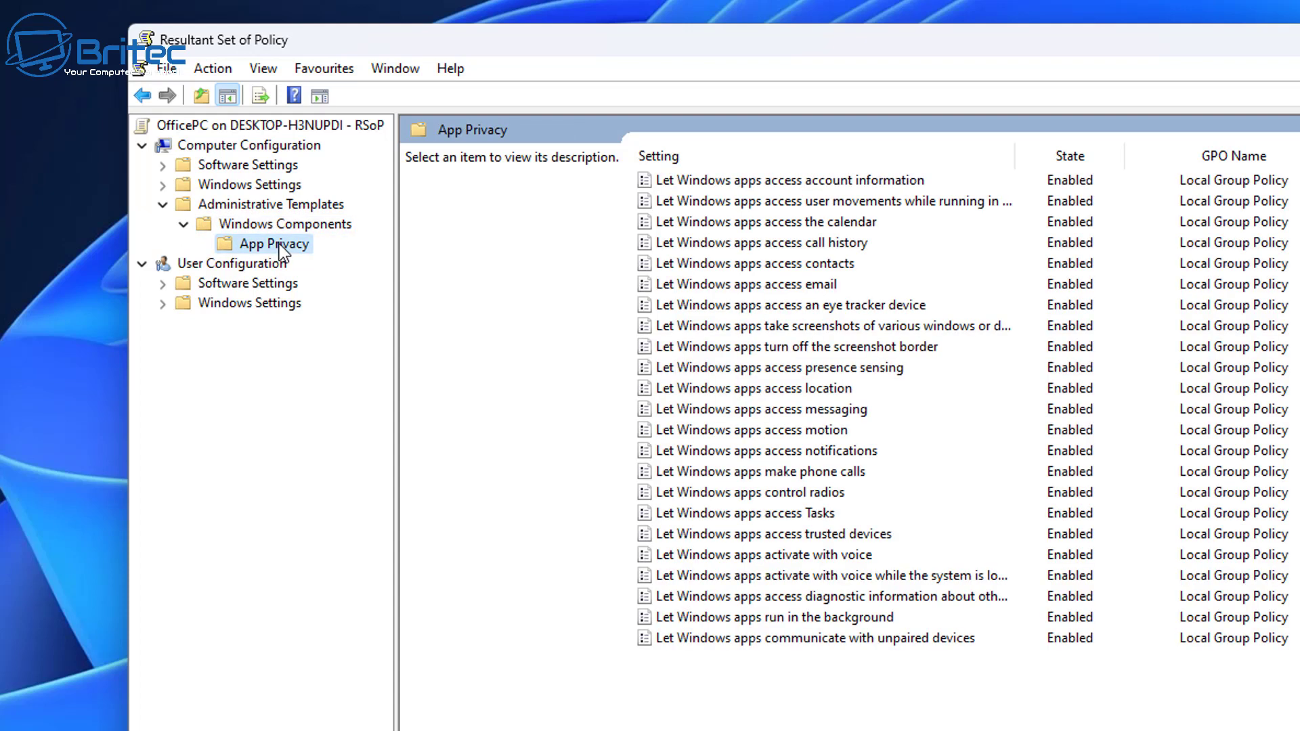
left_click(279, 224)
left_click(265, 245)
left_click(236, 221)
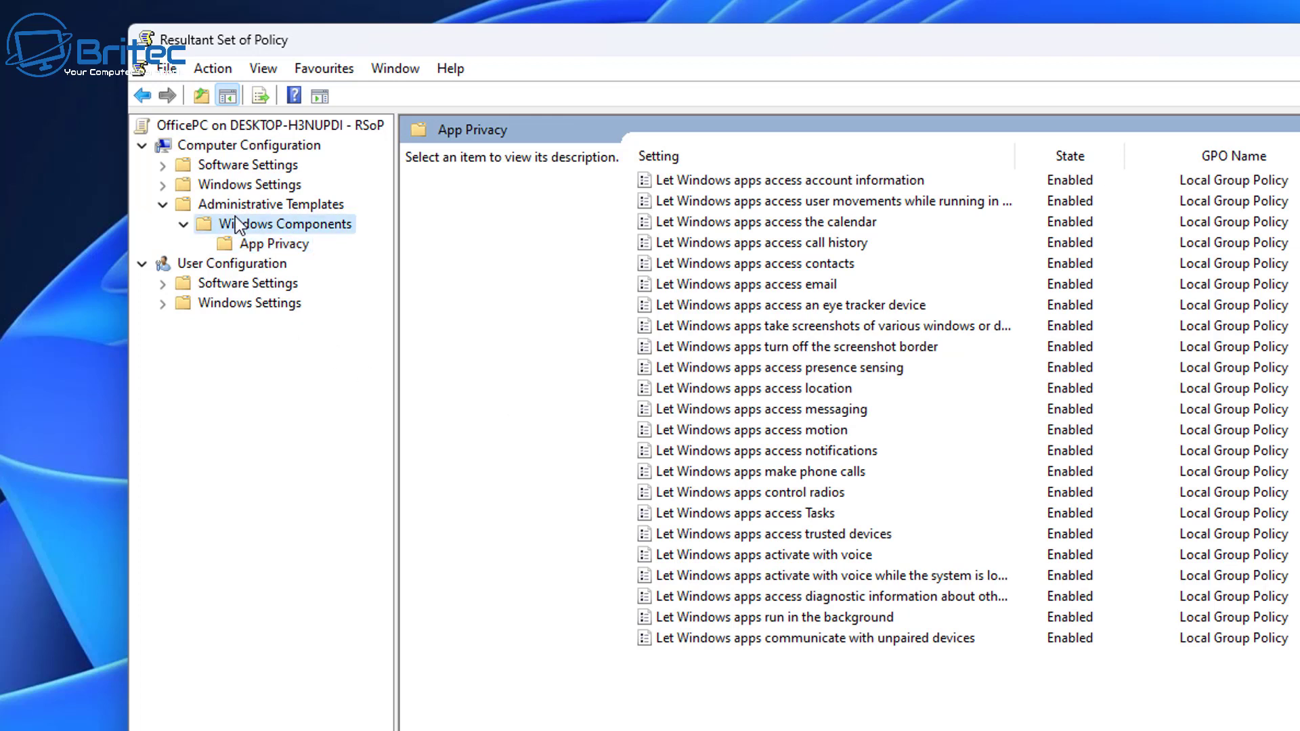
Collapse Administrative Templates and inspect Security Settings and Software Settings under Computer Configuration
left_click(173, 211)
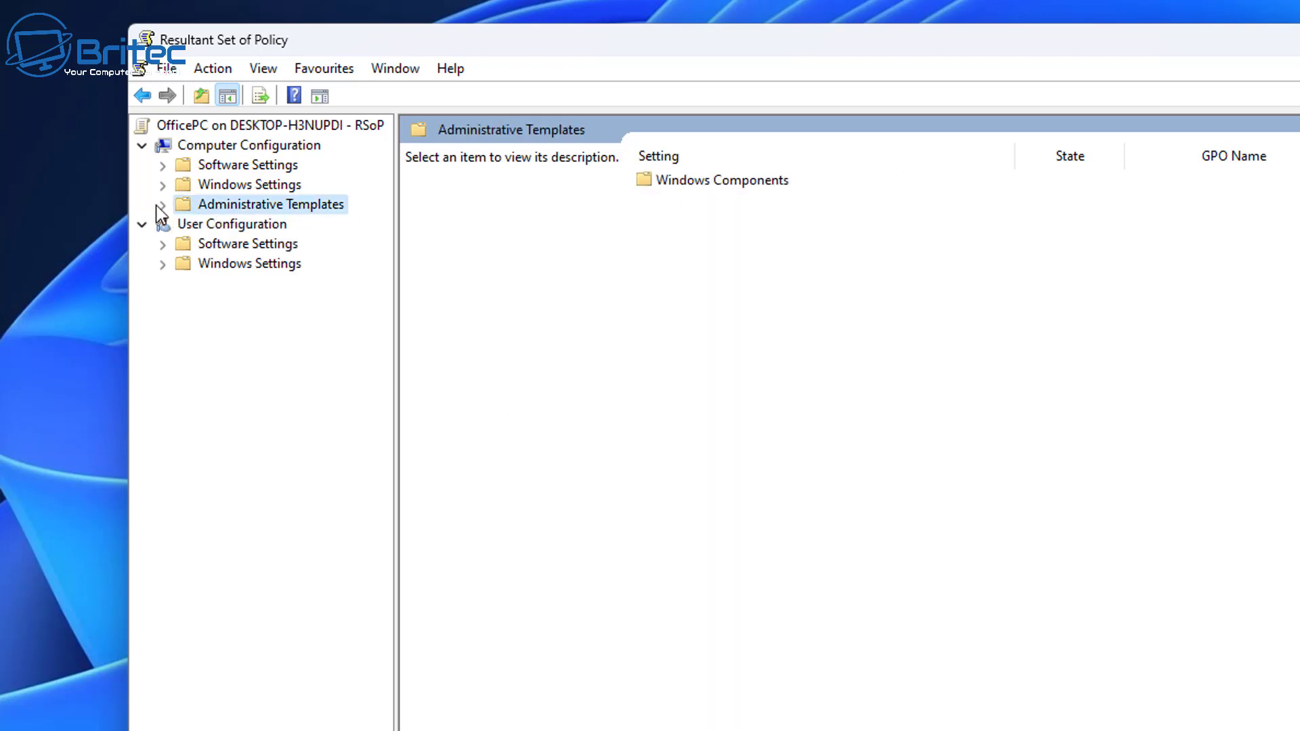
left_click(162, 186)
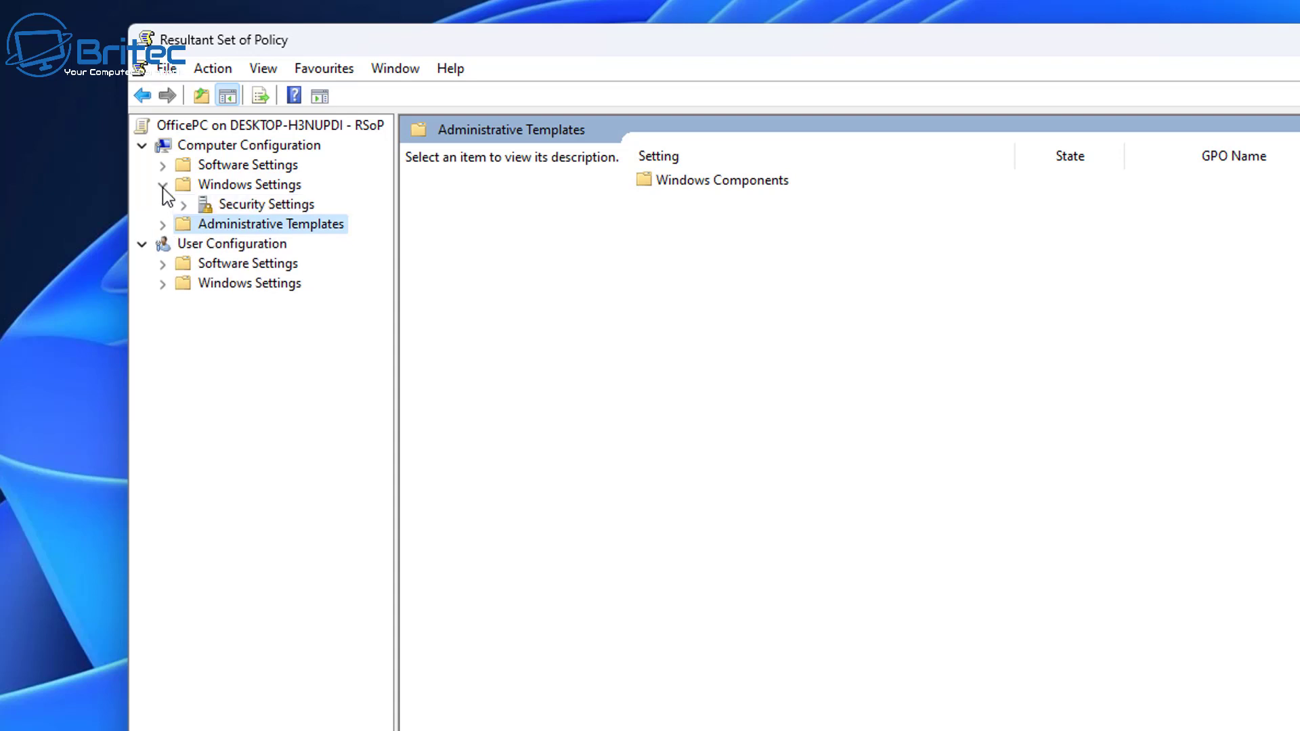
left_click(233, 203)
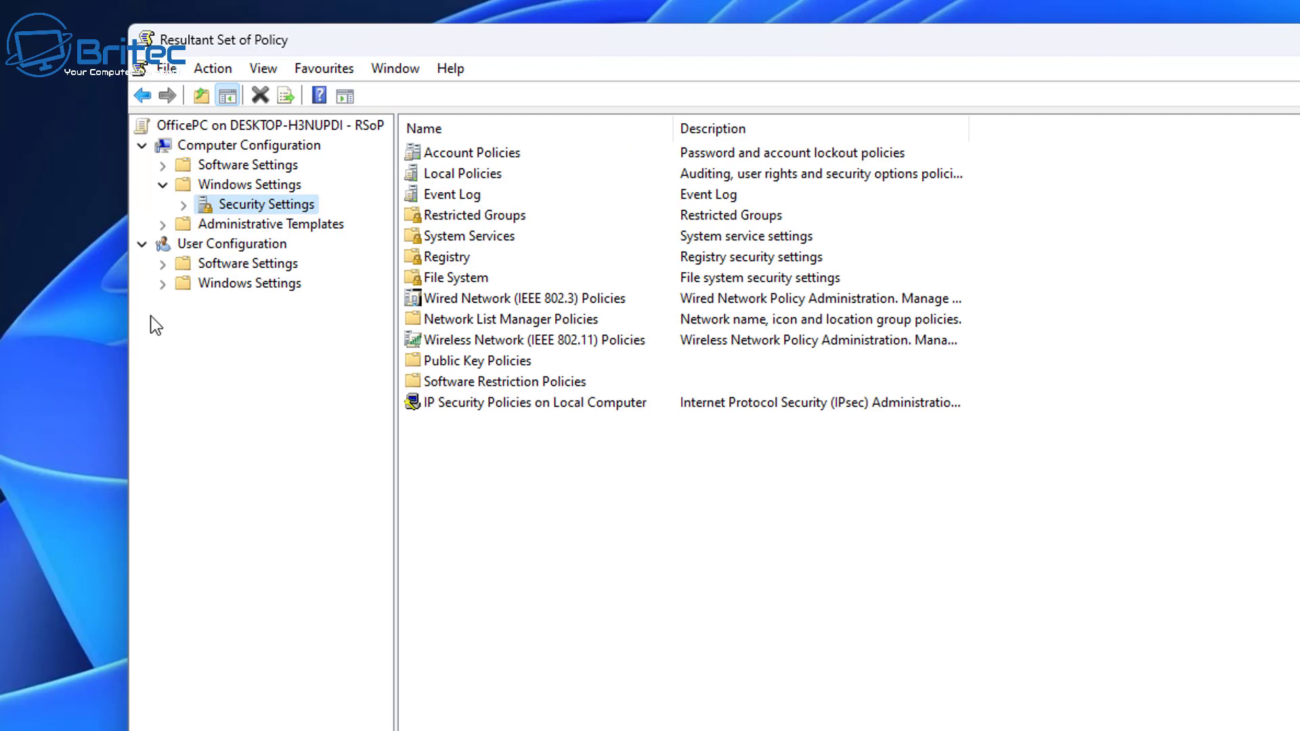
left_click(184, 168)
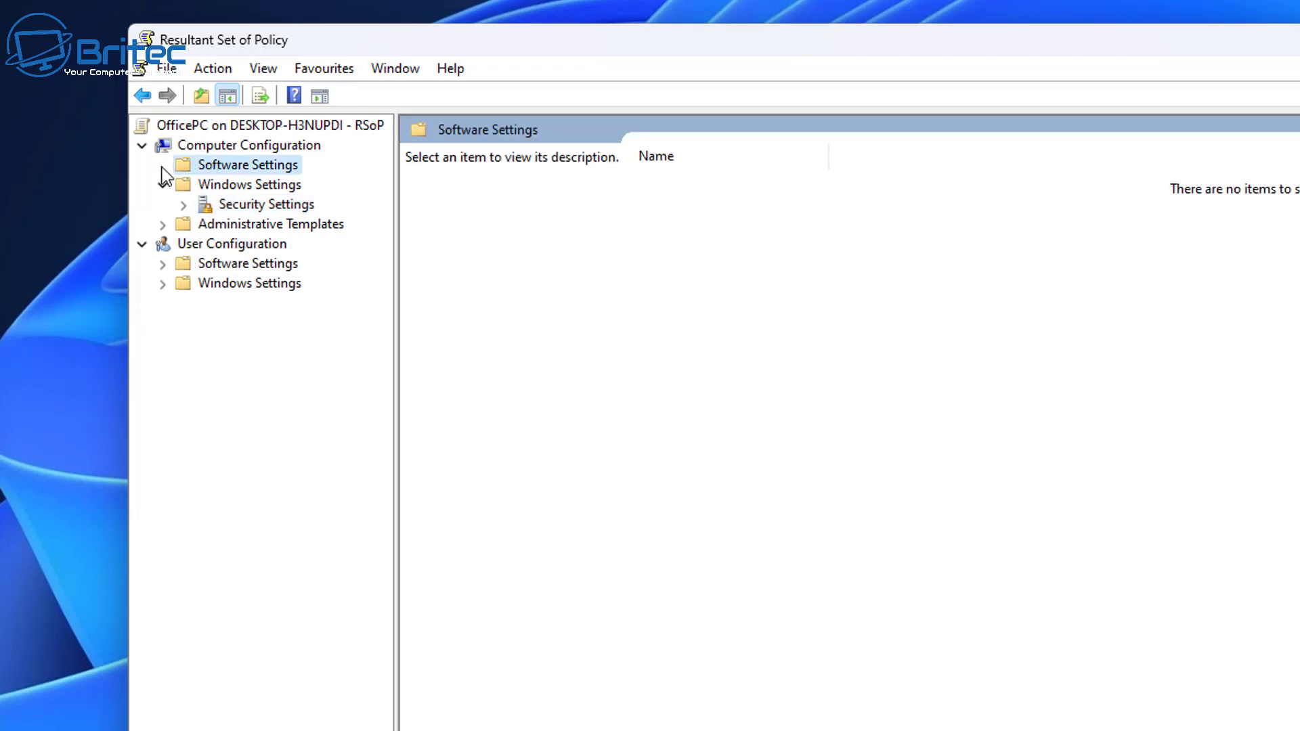
Check Software Settings and Windows Settings under User Configuration, and close the console without saving its settings
left_click(228, 265)
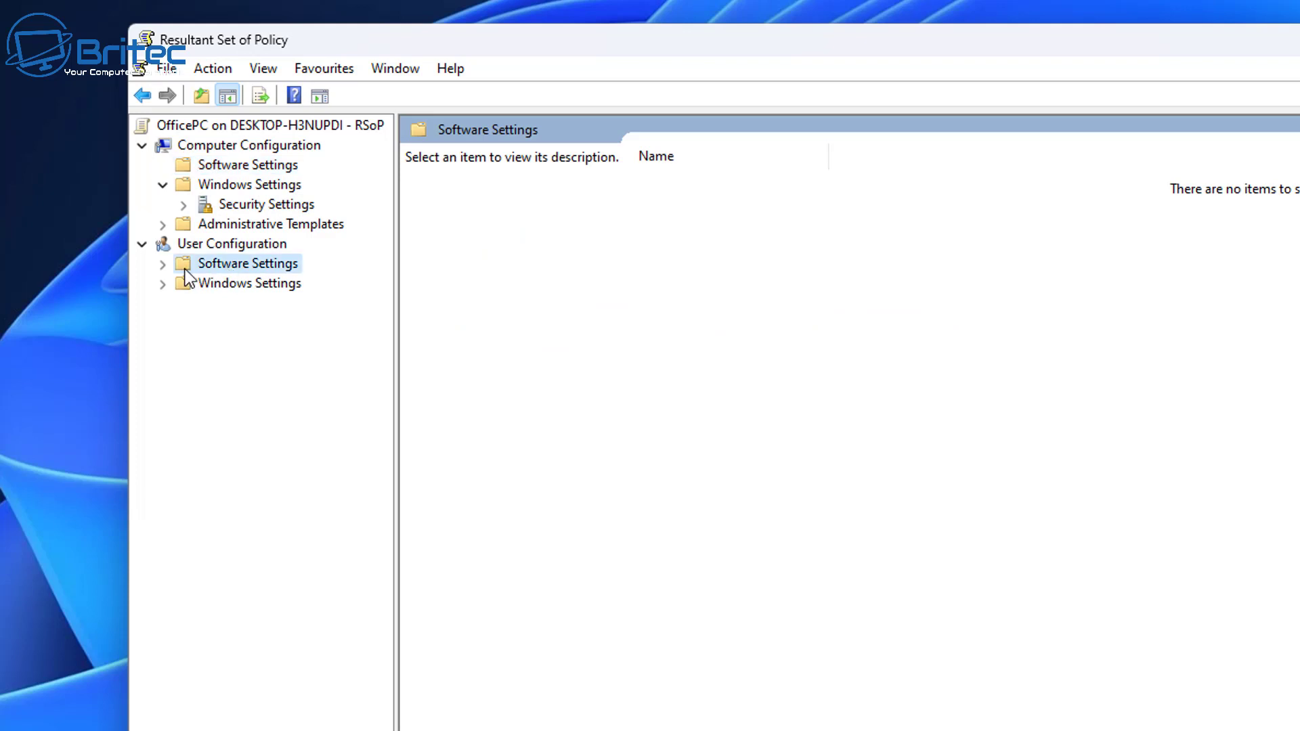
left_click(163, 284)
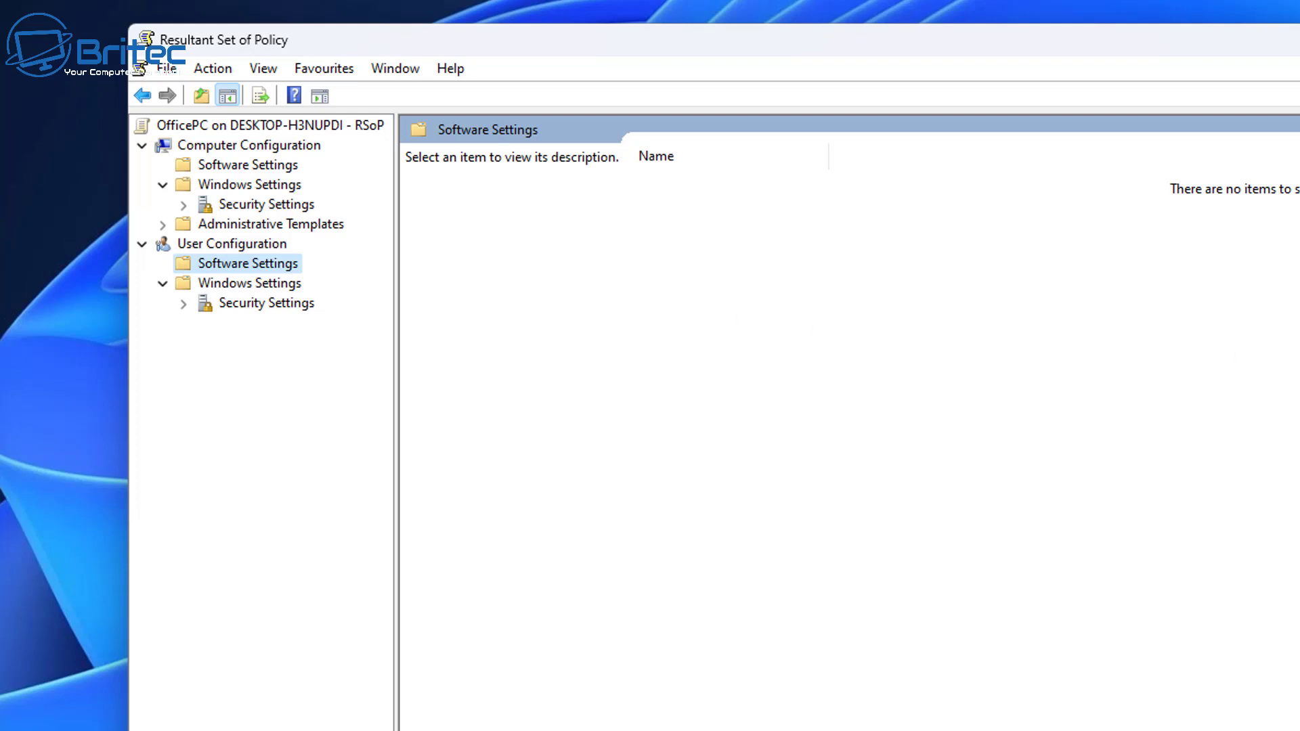
key("alt+F4")
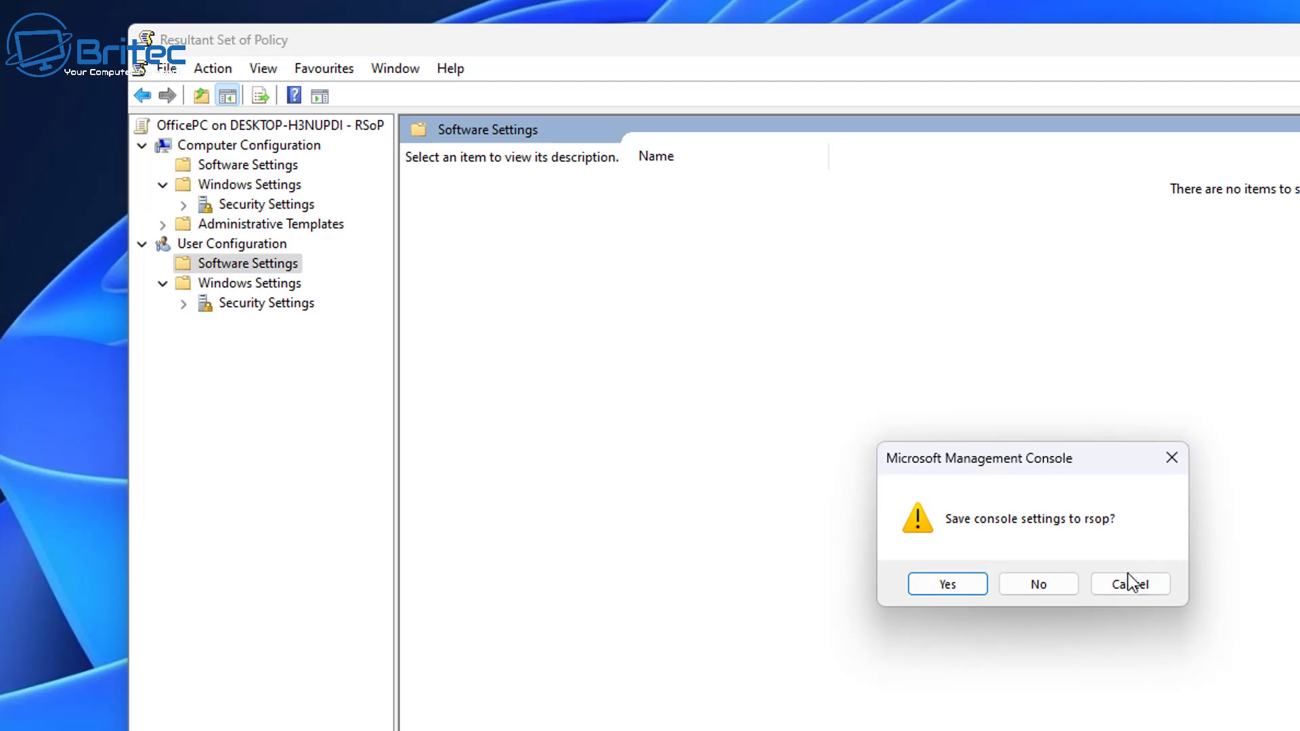
left_click(1040, 593)
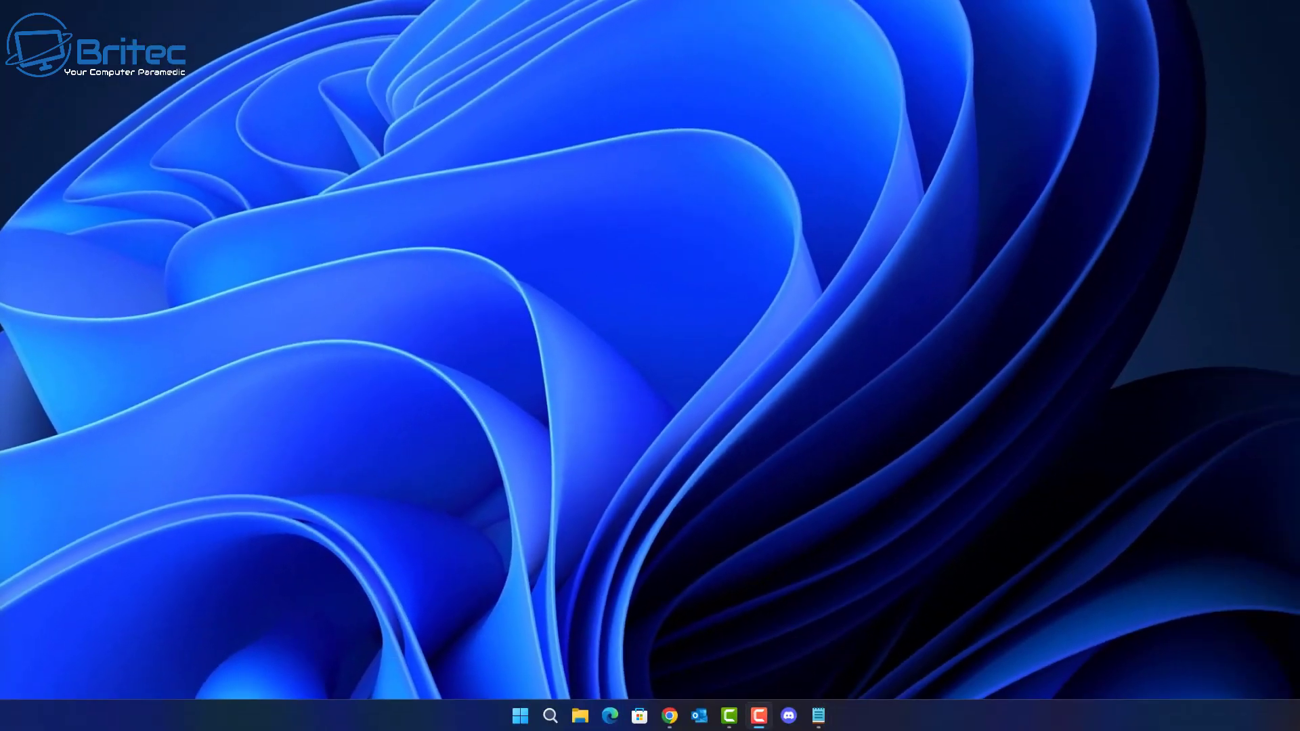
Open Command Prompt as administrator and display the gpresult help with gpresult /?
left_click(550, 715)
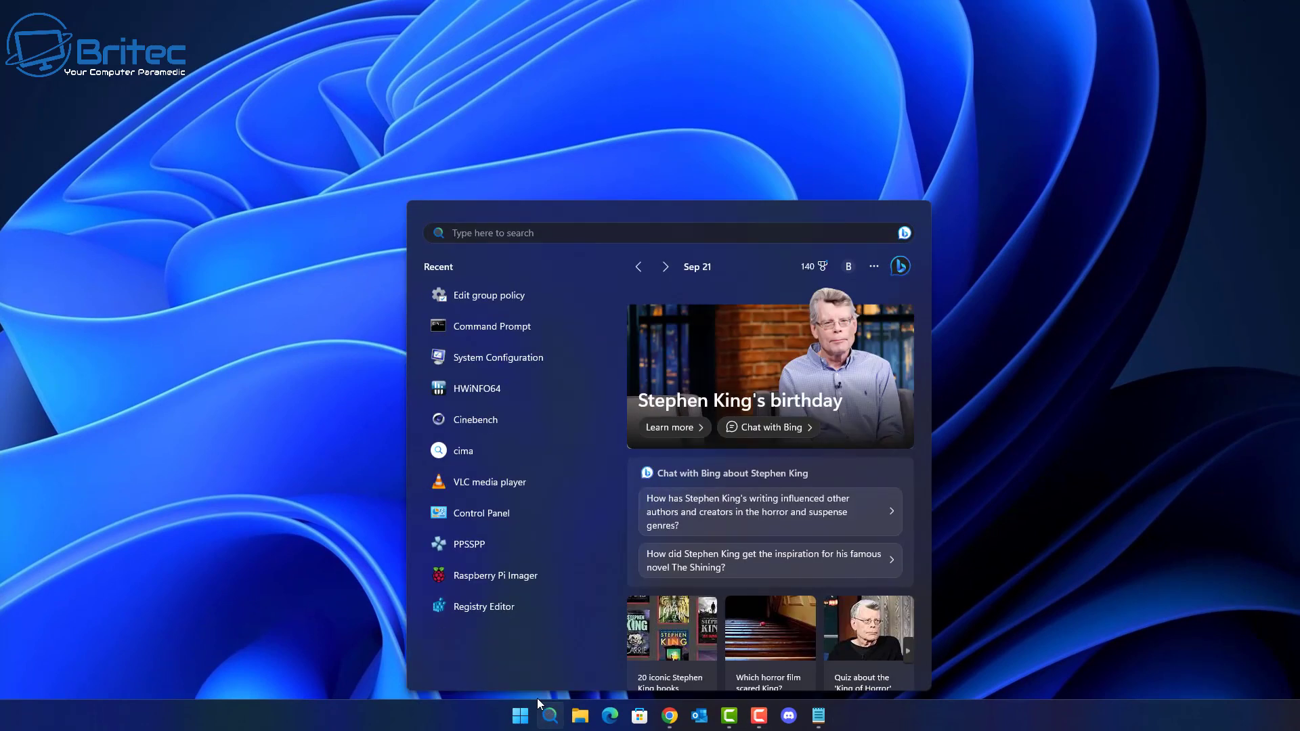
type("cmd")
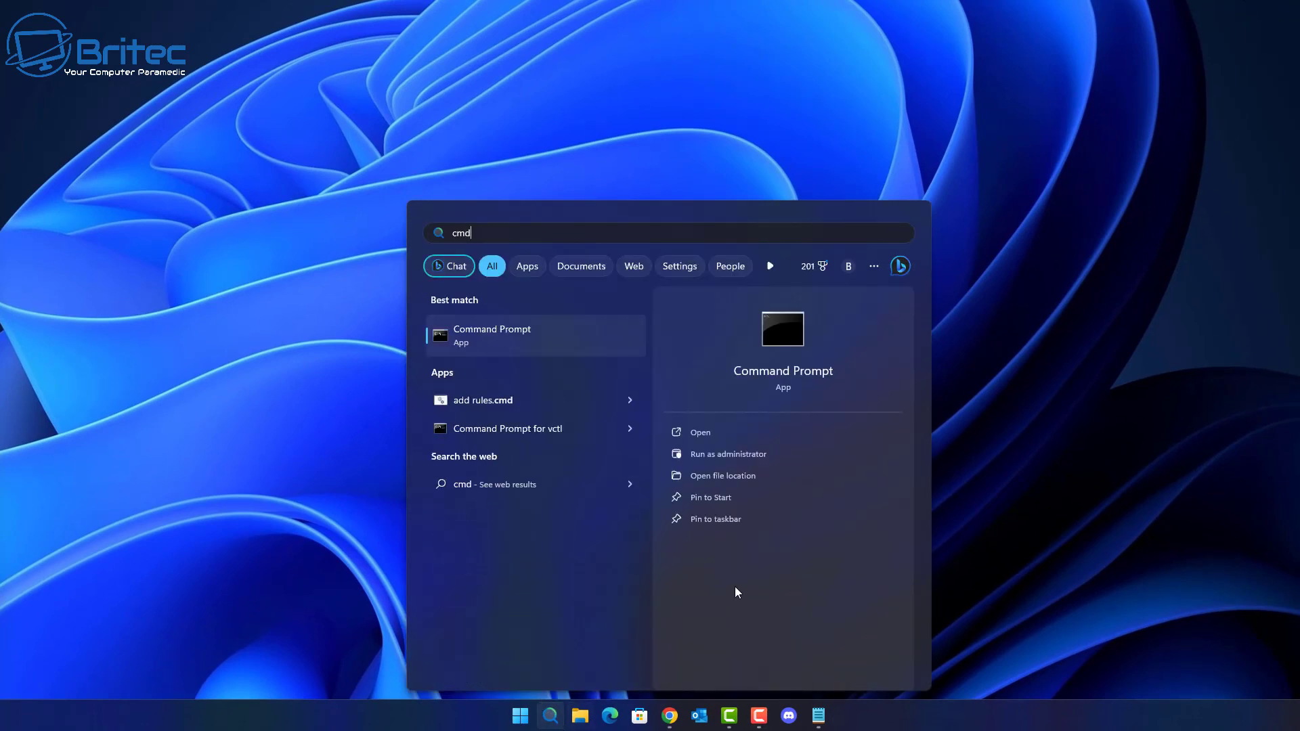
left_click(746, 453)
left_click_drag(395, 145, 640, 120)
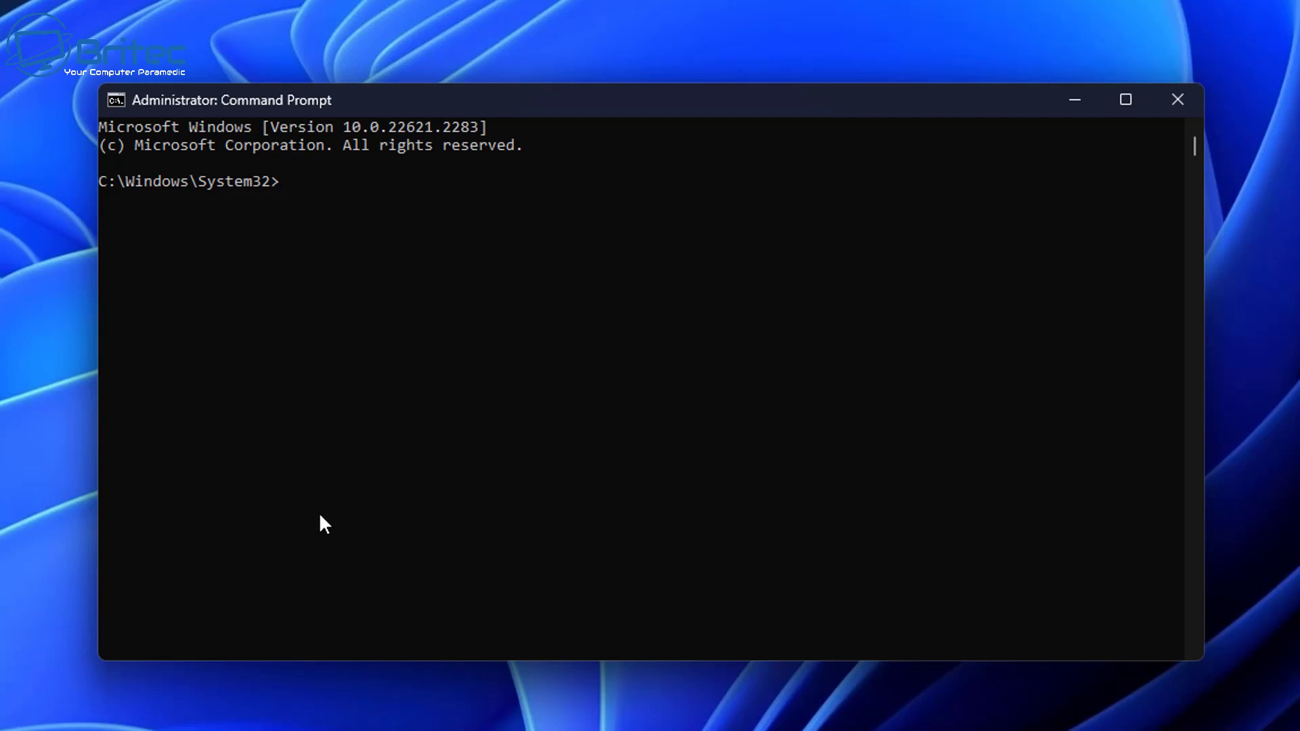
type("gpresult /?")
key("Return")
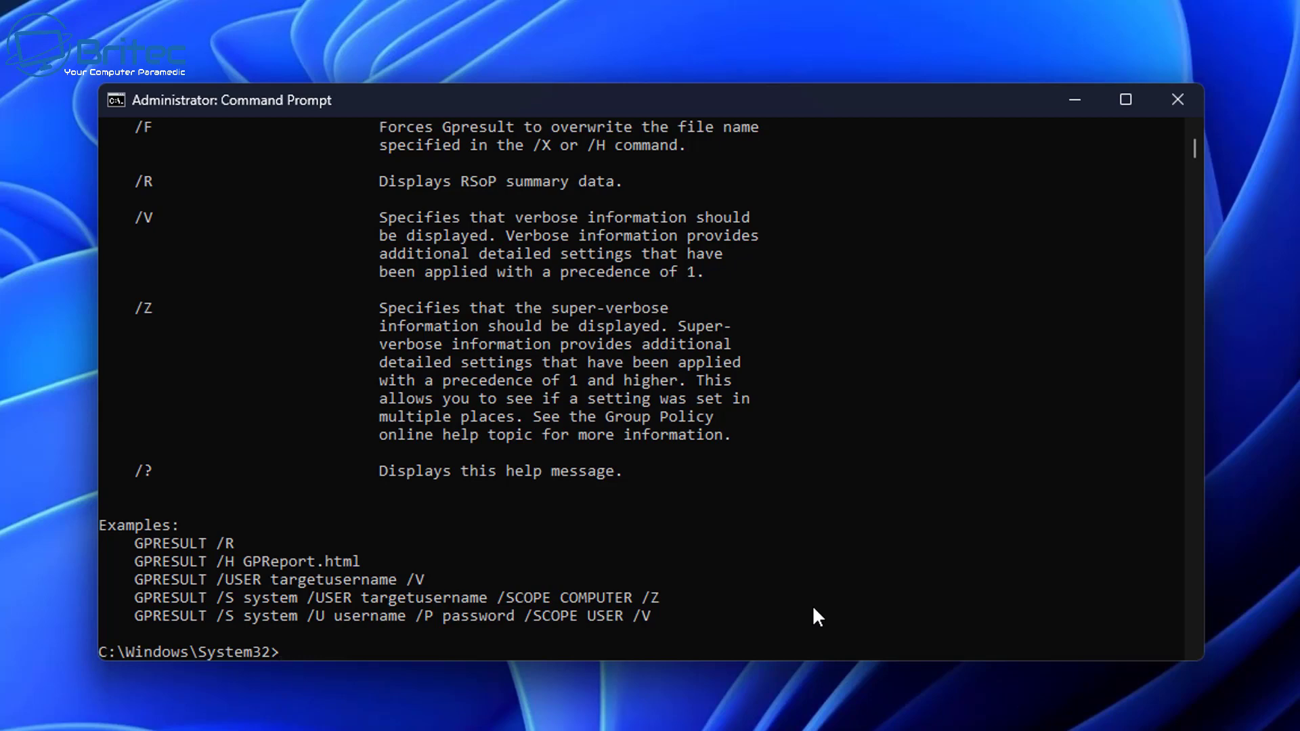
Review the gpresult help from the syntax and parameter list, including /SCOPE, /R, /V and /Z, through to the examples
scroll(811, 604, "up", 5)
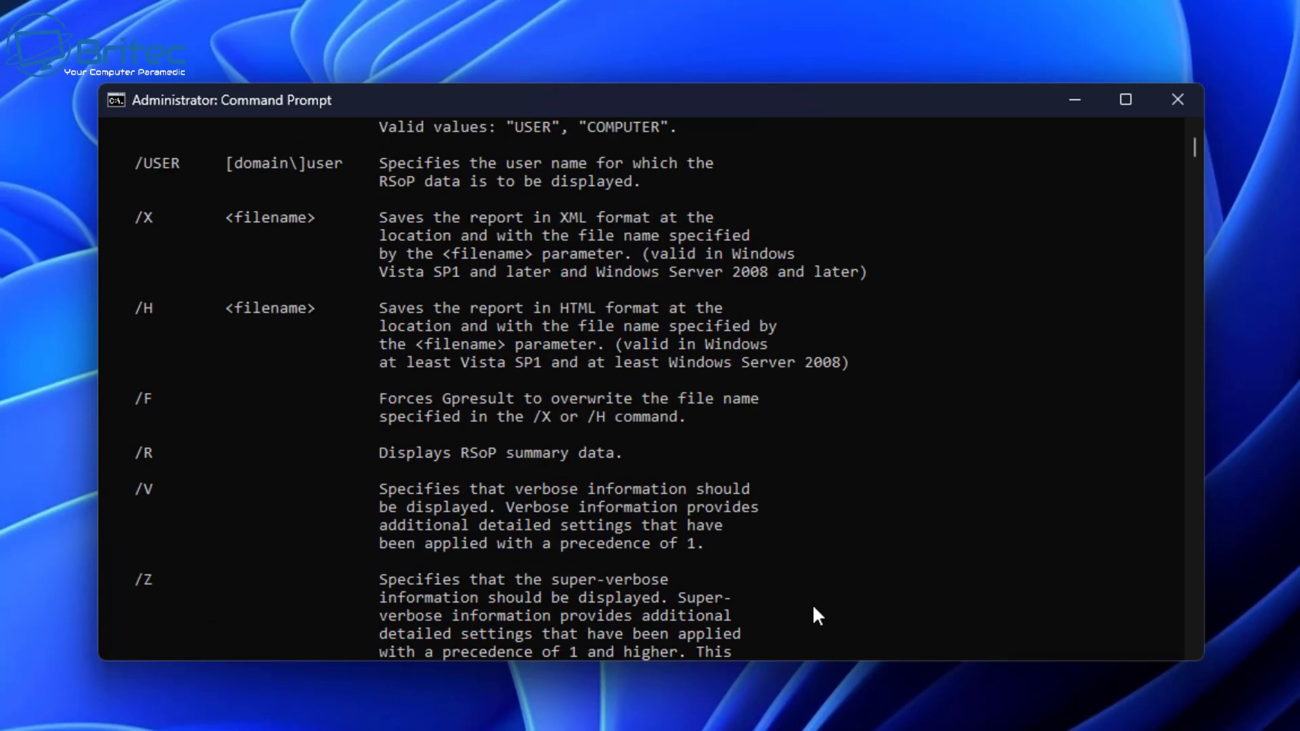
scroll(811, 603, "up", 2)
scroll(811, 603, "up", 3)
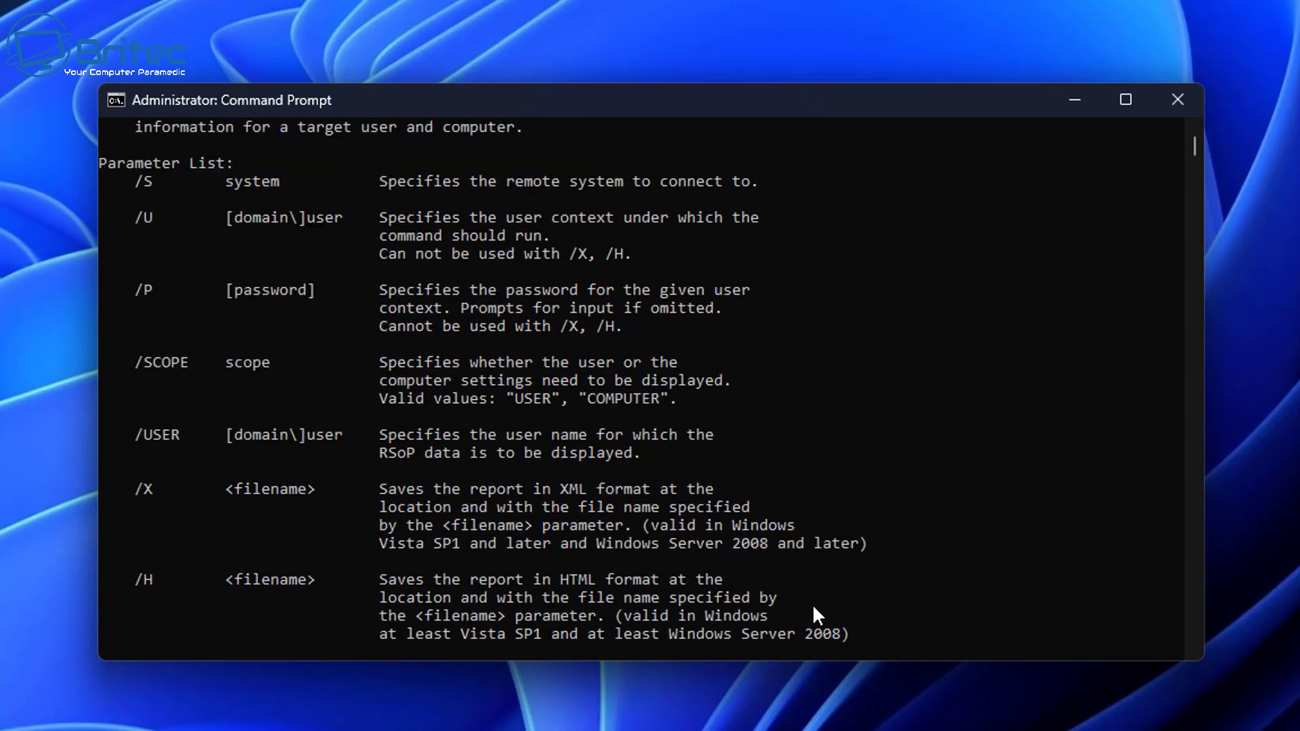
scroll(811, 604, "up", 3)
scroll(811, 603, "up", 1)
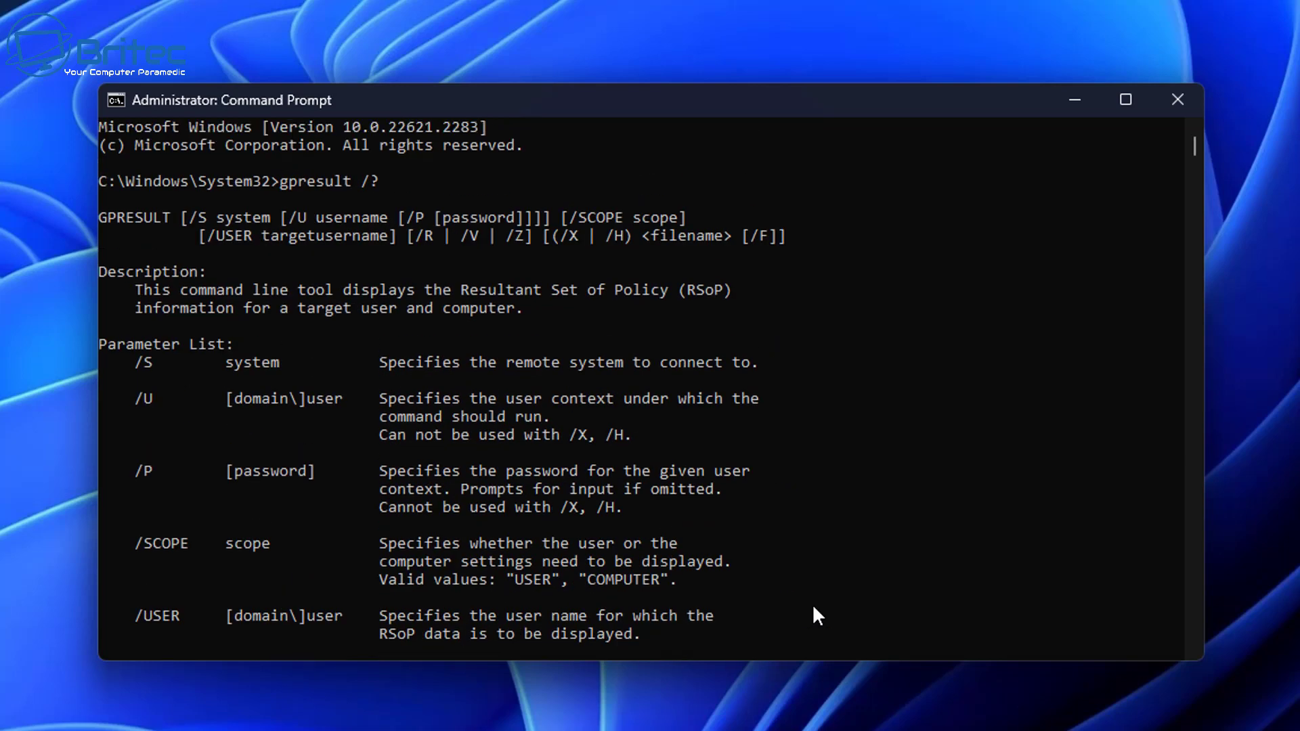
scroll(810, 604, "down", 4)
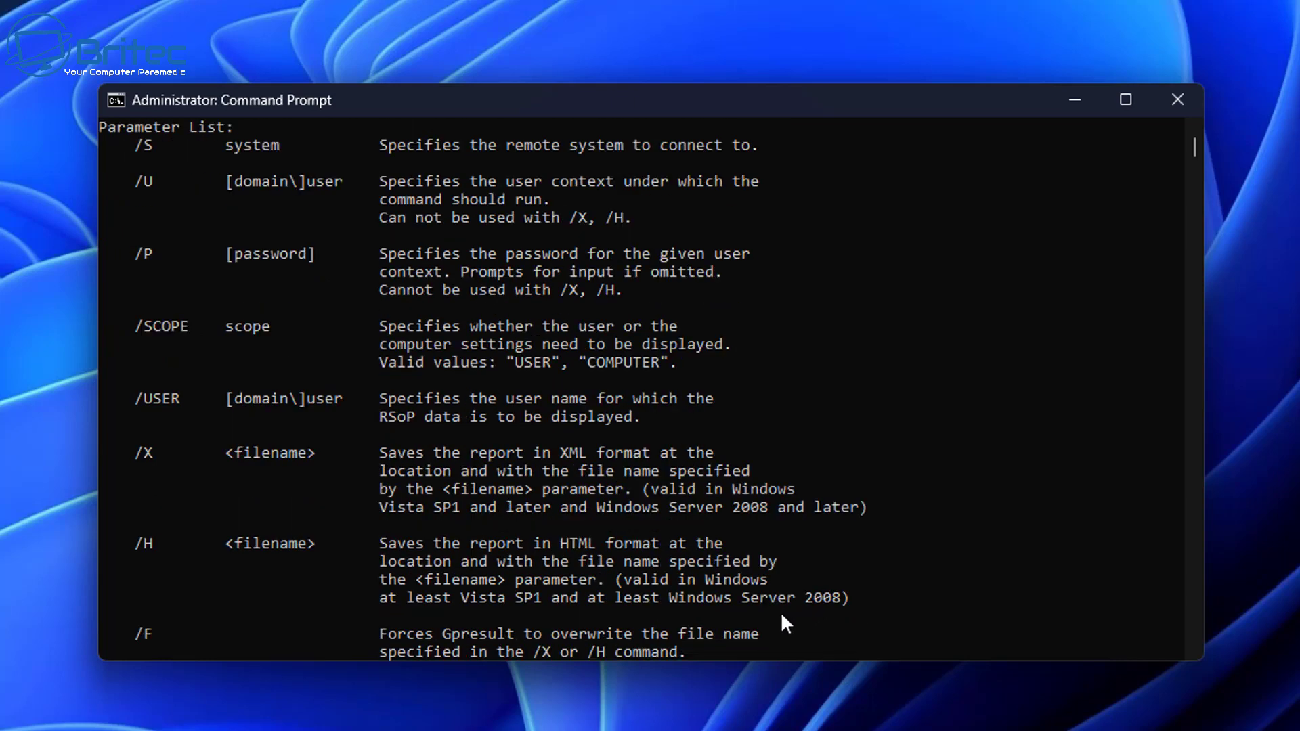
scroll(781, 611, "down", 2)
scroll(773, 612, "down", 3)
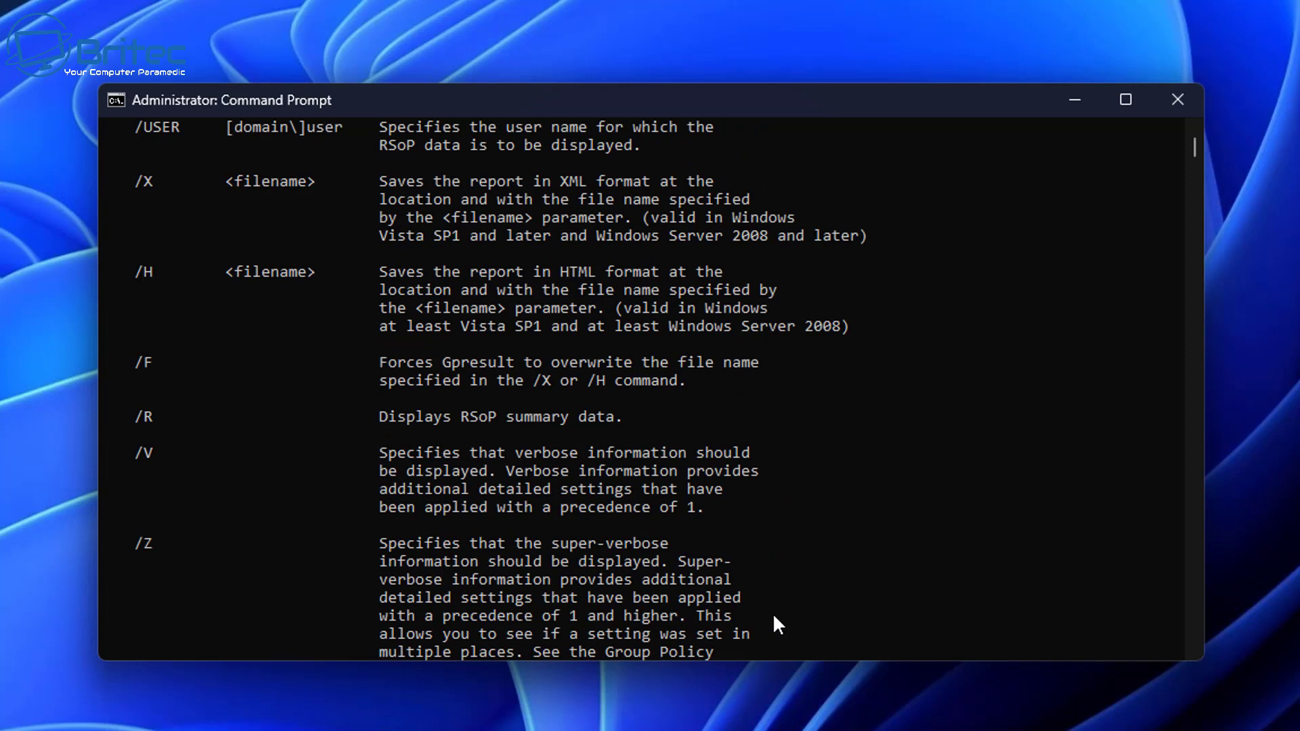
scroll(774, 624, "down", 1)
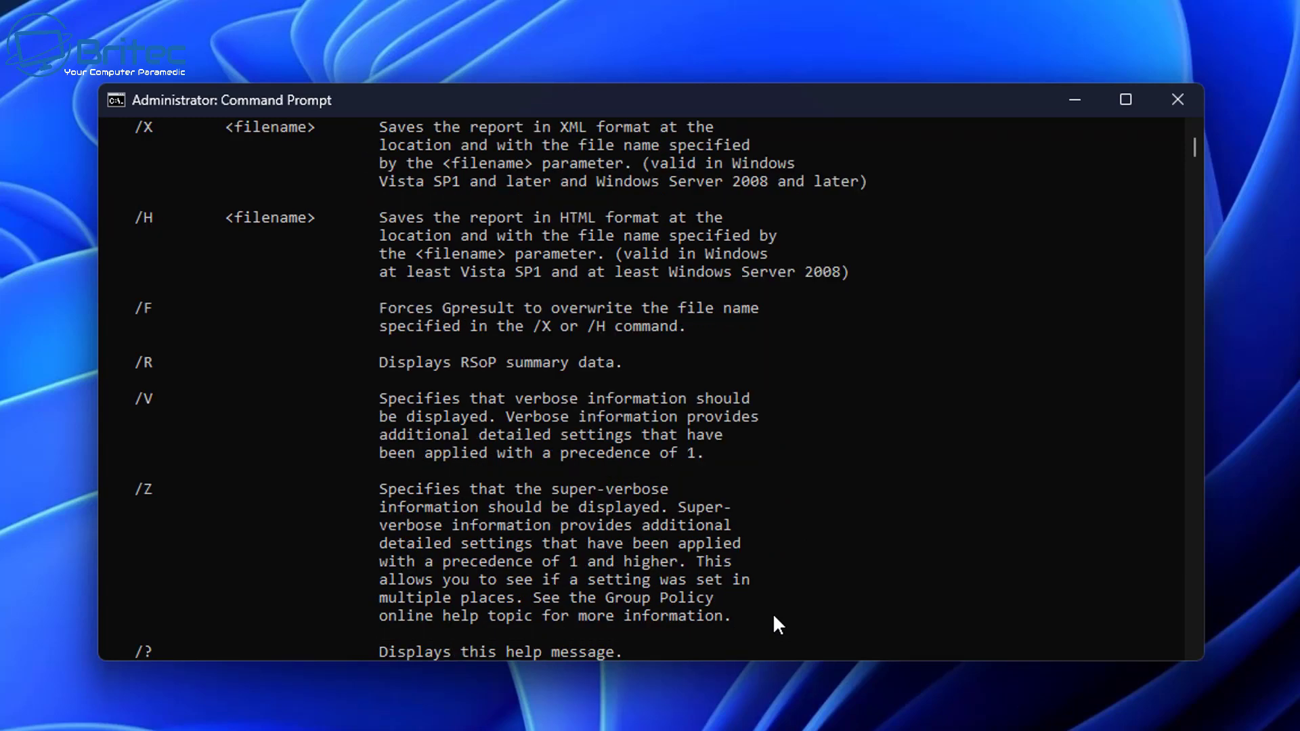
scroll(774, 616, "down", 3)
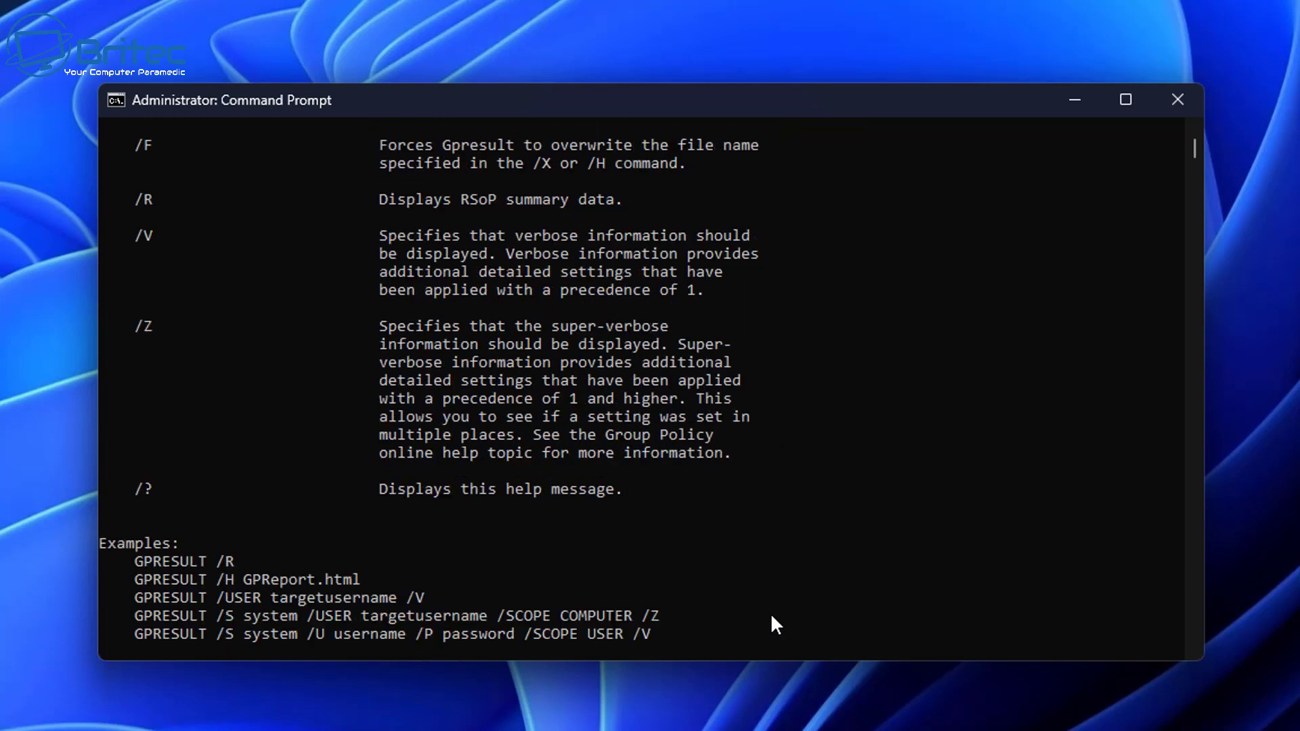
scroll(771, 616, "down", 2)
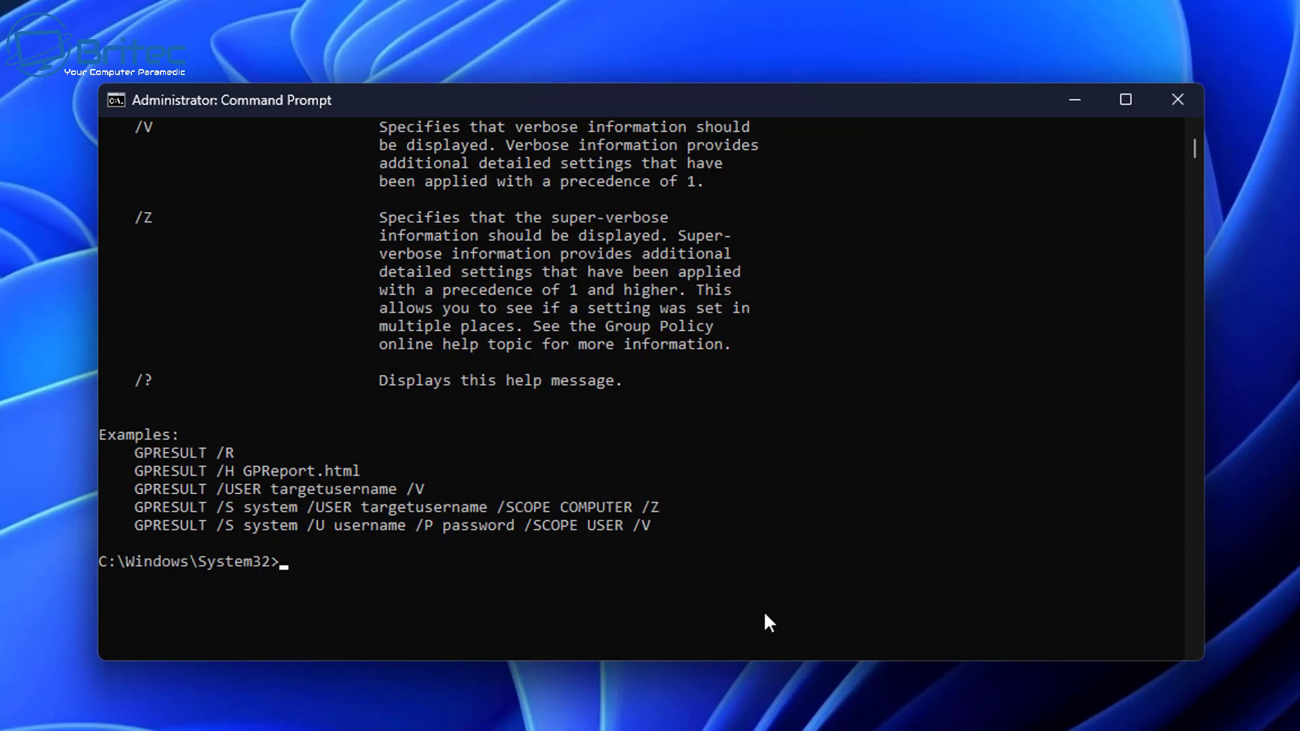
Clear the console with cls and display the RSoP summary data with gpresult /r
type("cls")
key("Return")
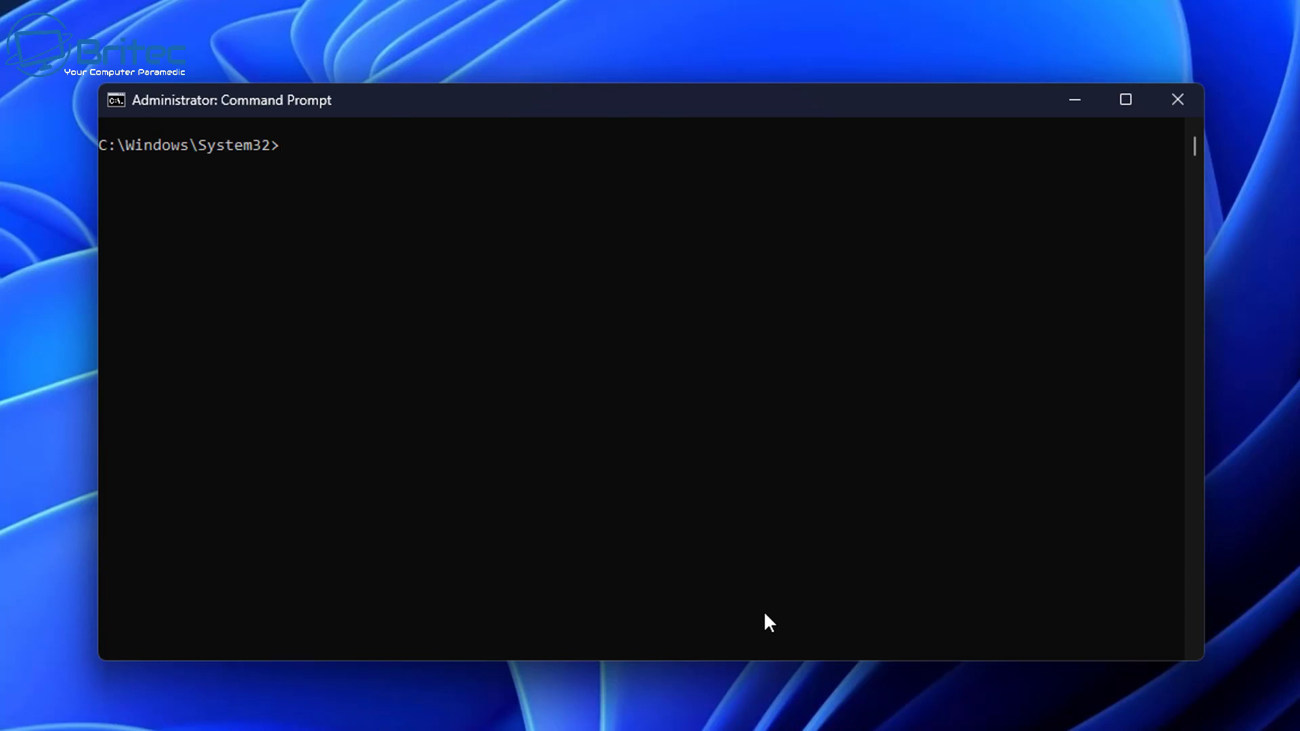
type("gpresult /r")
key("Return")
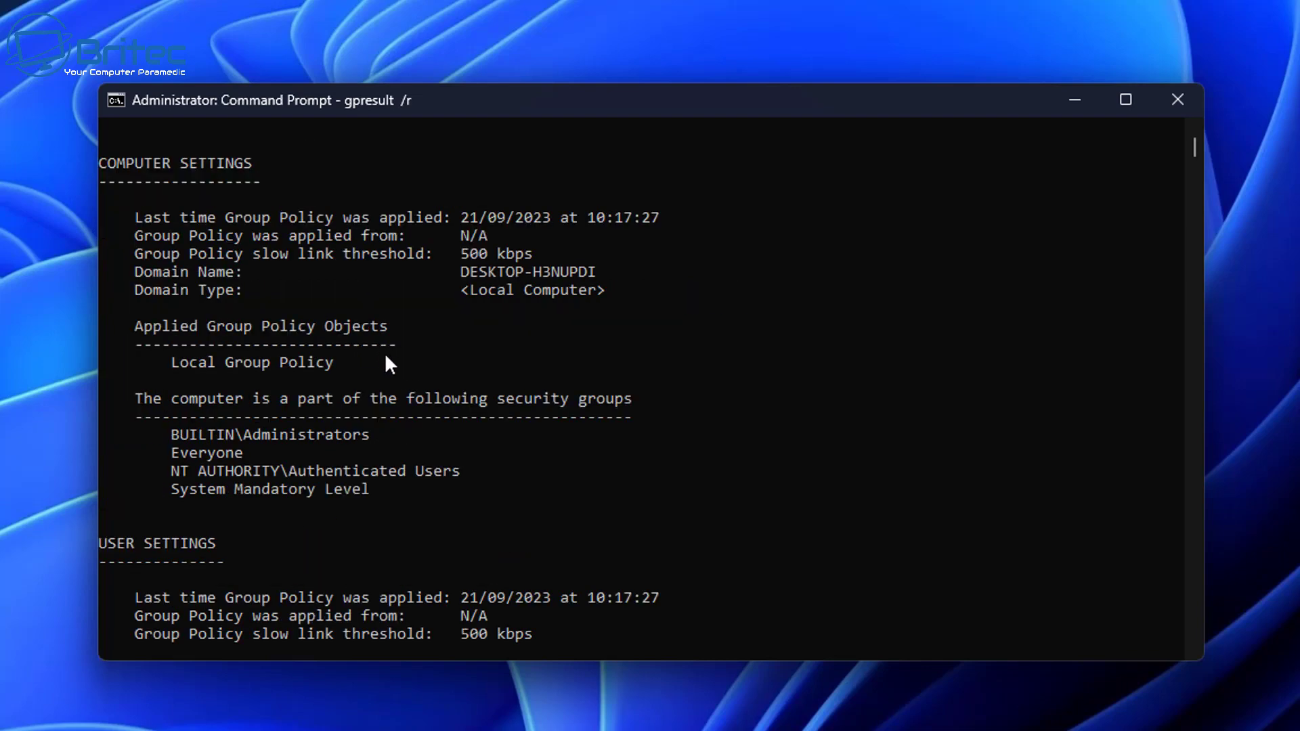
Examine the applied Group Policy objects and security groups under both Computer Settings and User Settings in the RSoP summary
scroll(383, 358, "up", 6)
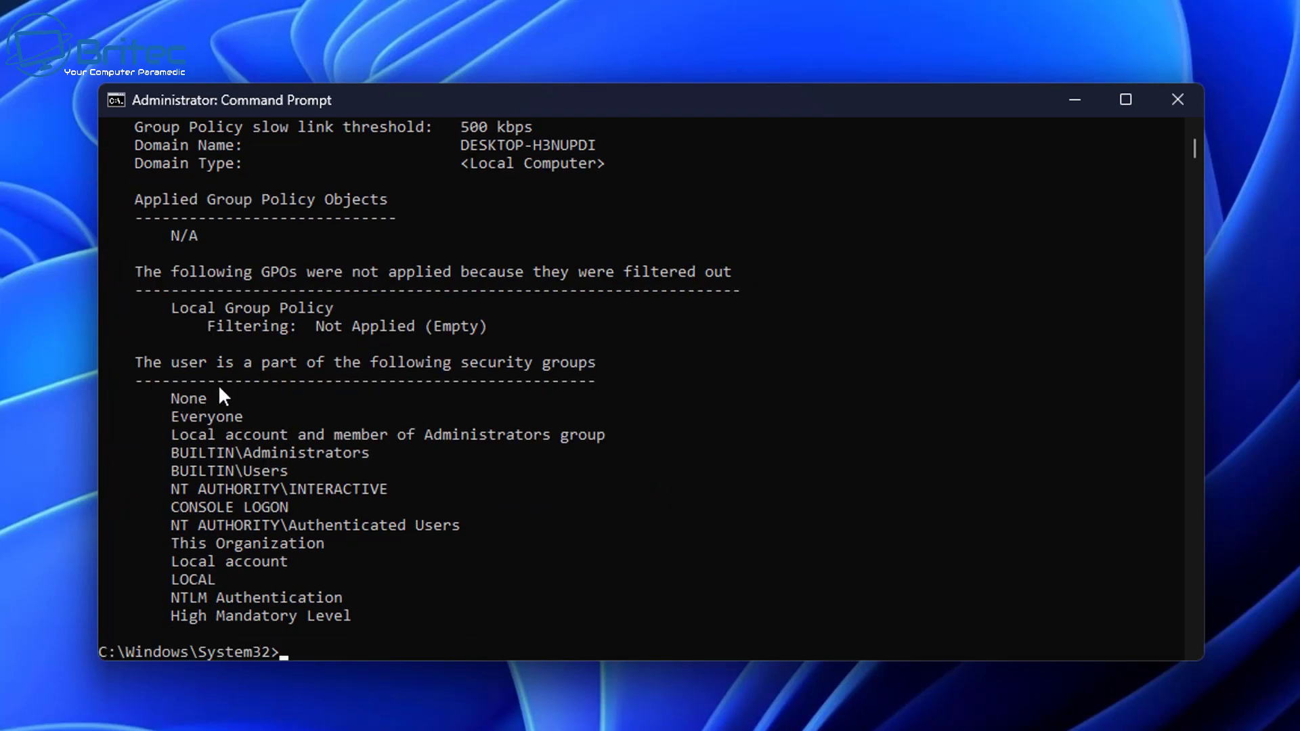
scroll(423, 433, "up", 8)
scroll(423, 438, "up", 1)
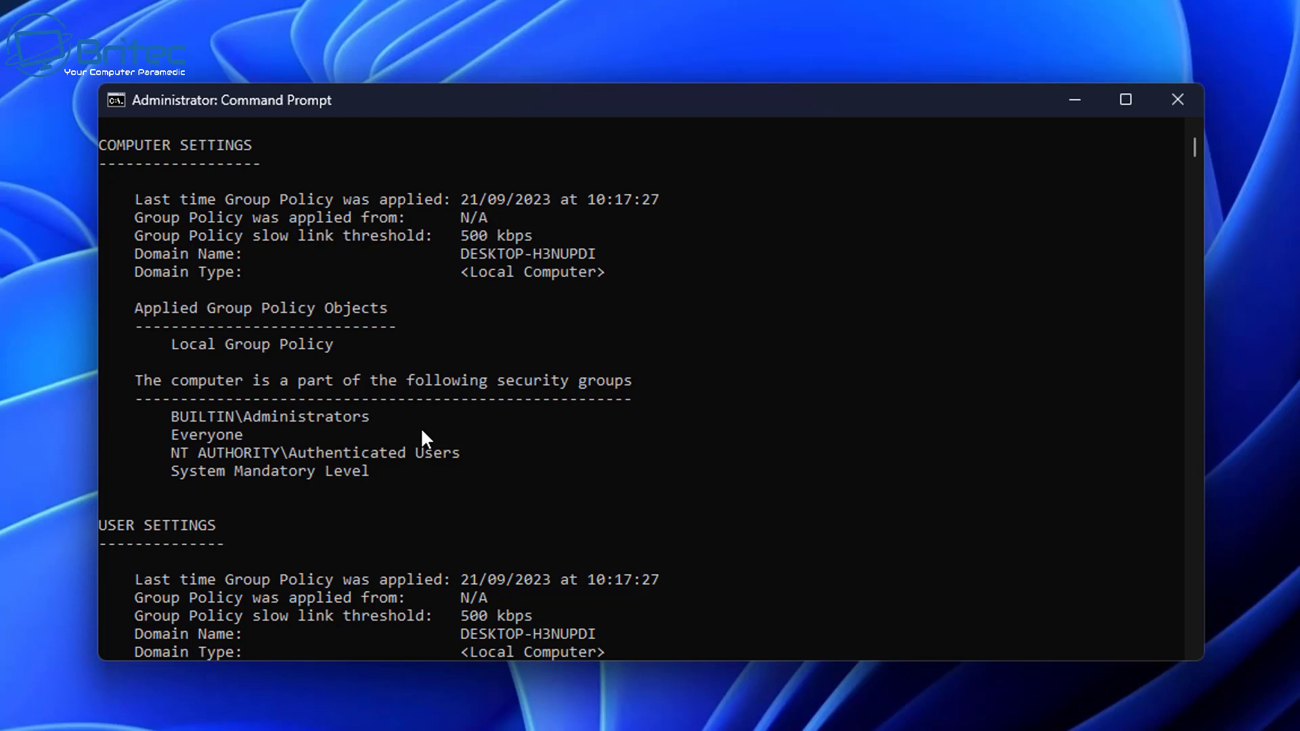
scroll(303, 245, "up", 3)
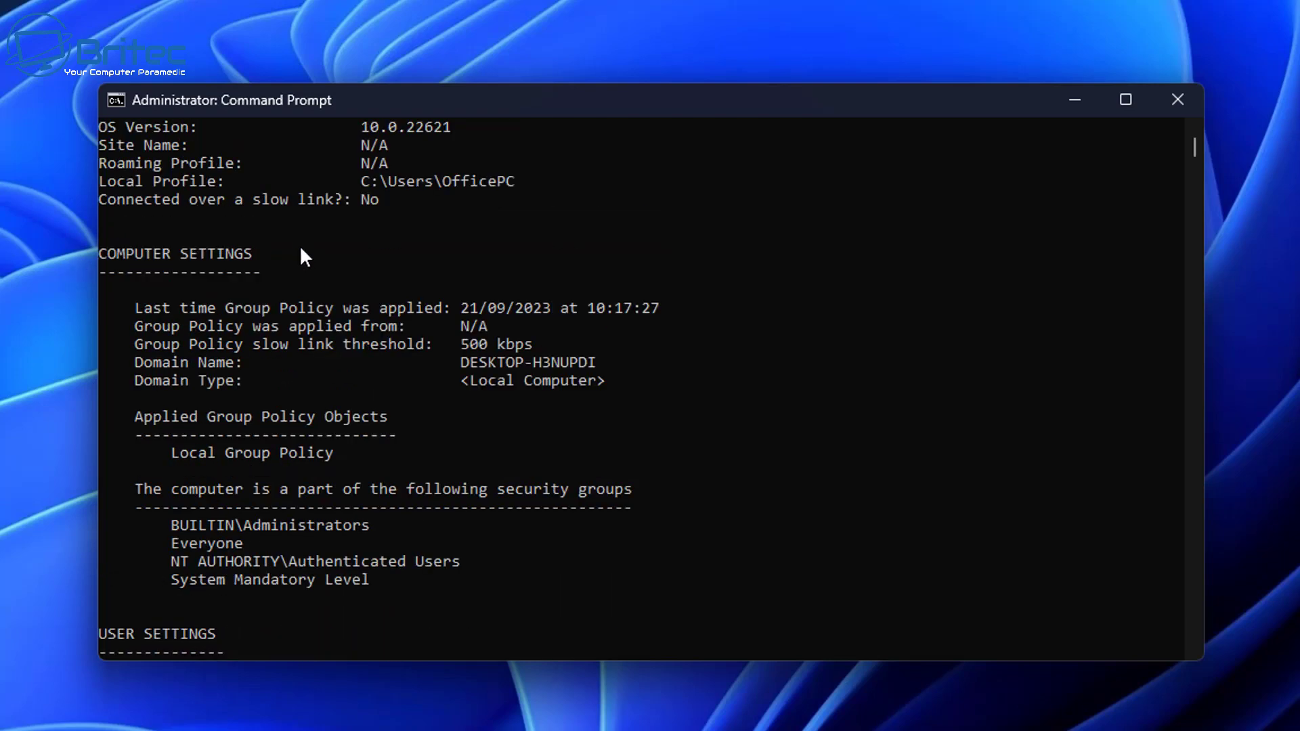
scroll(259, 317, "up", 2)
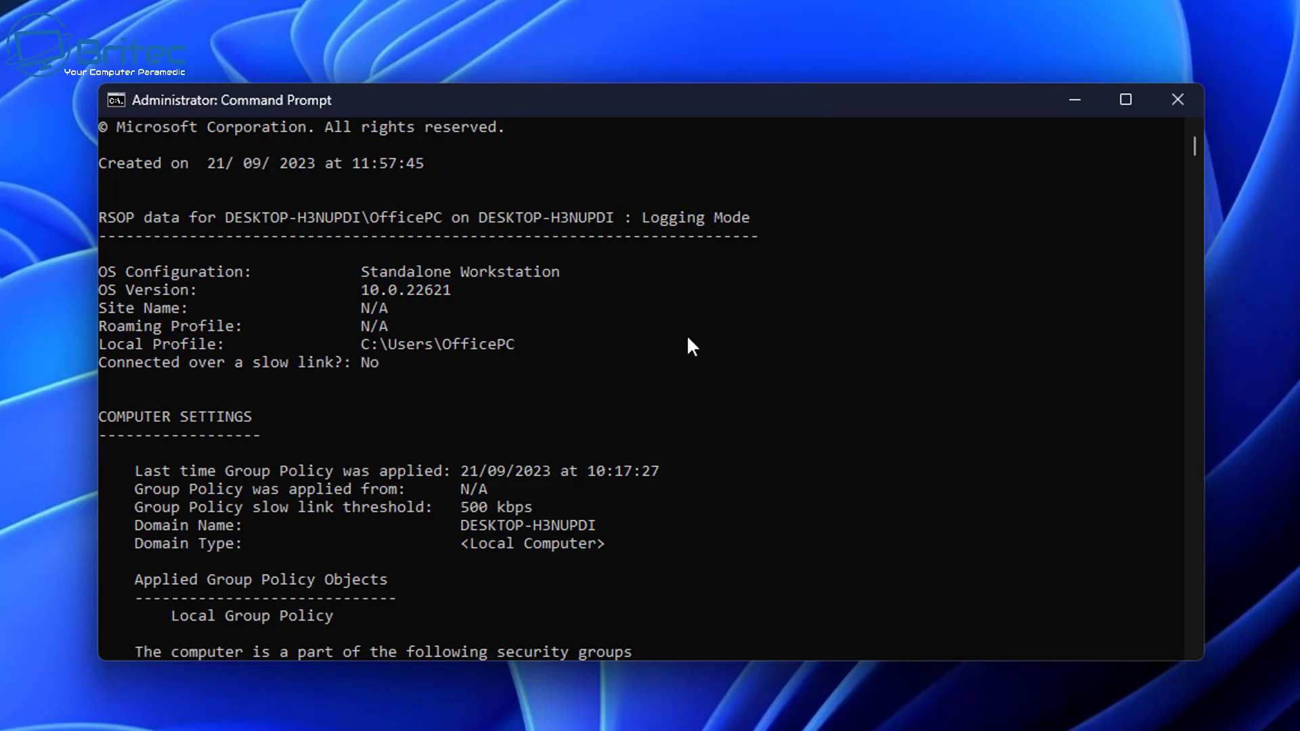
scroll(776, 344, "down", 5)
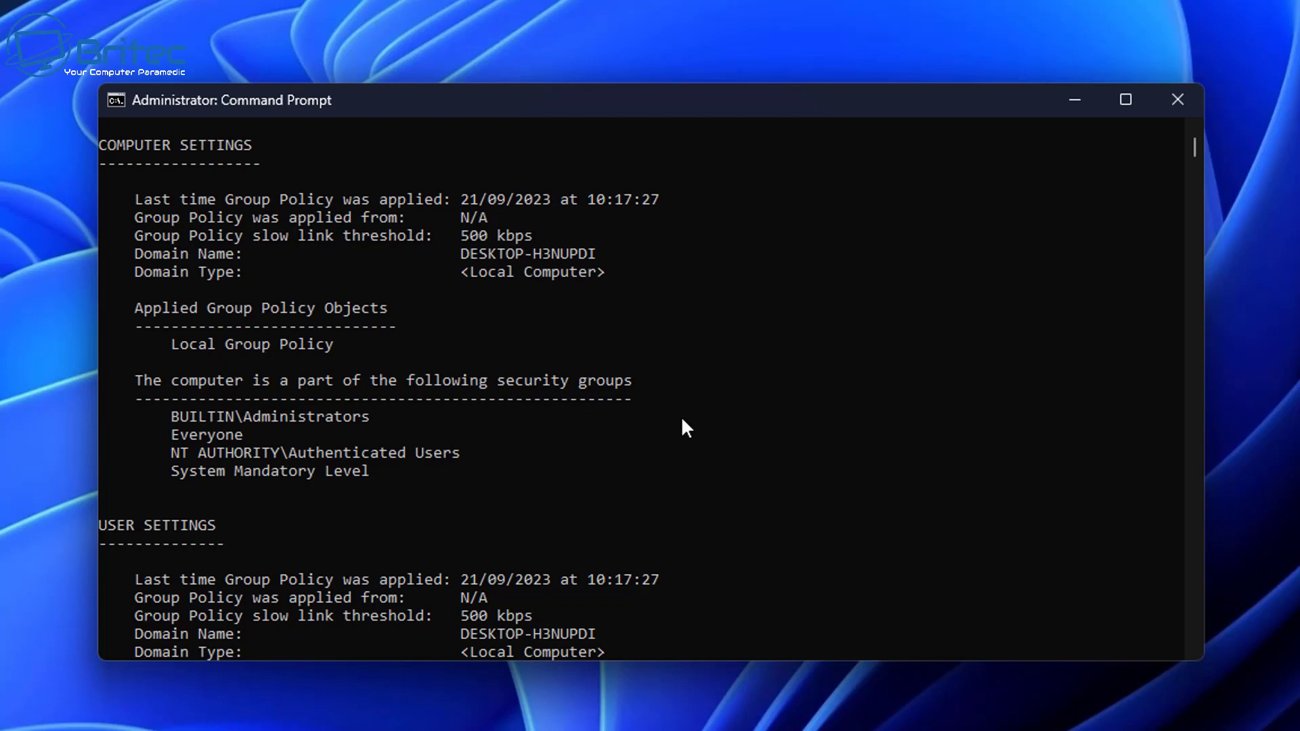
scroll(681, 420, "down", 7)
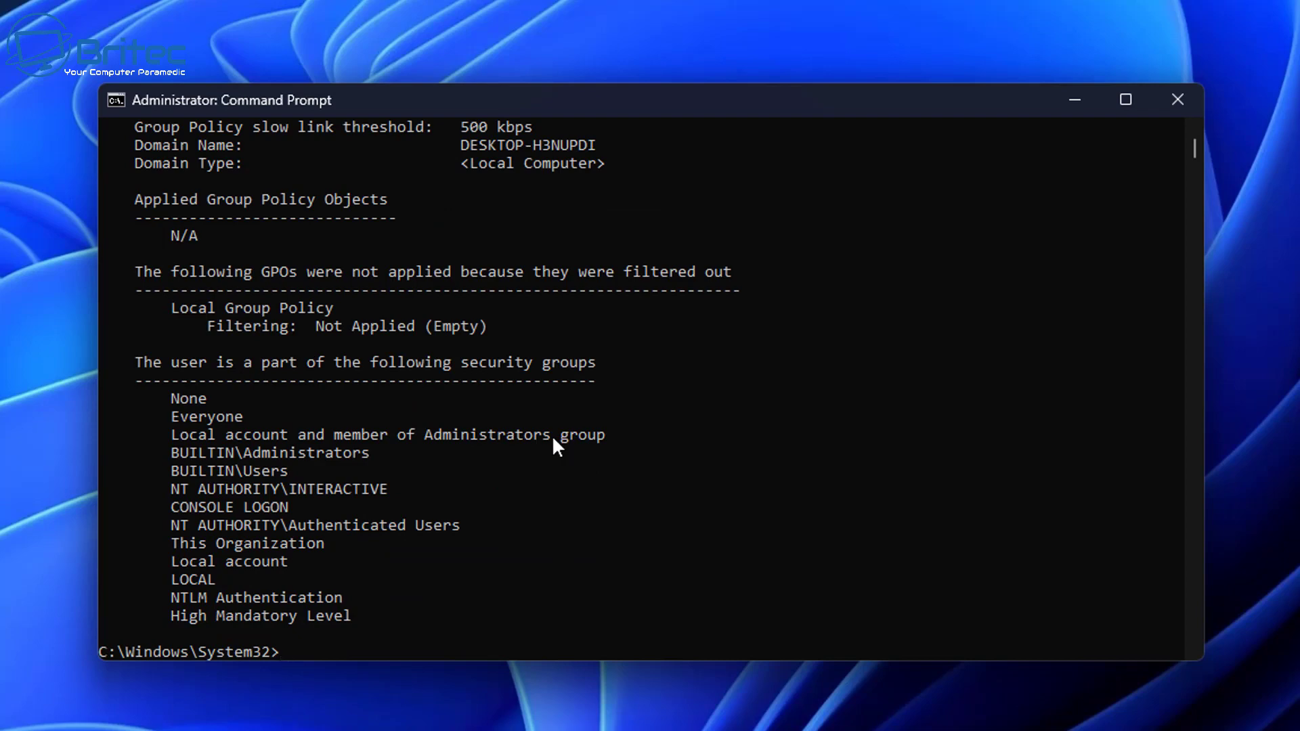
scroll(551, 446, "down", 1)
scroll(550, 440, "down", 3)
scroll(544, 444, "up", 1)
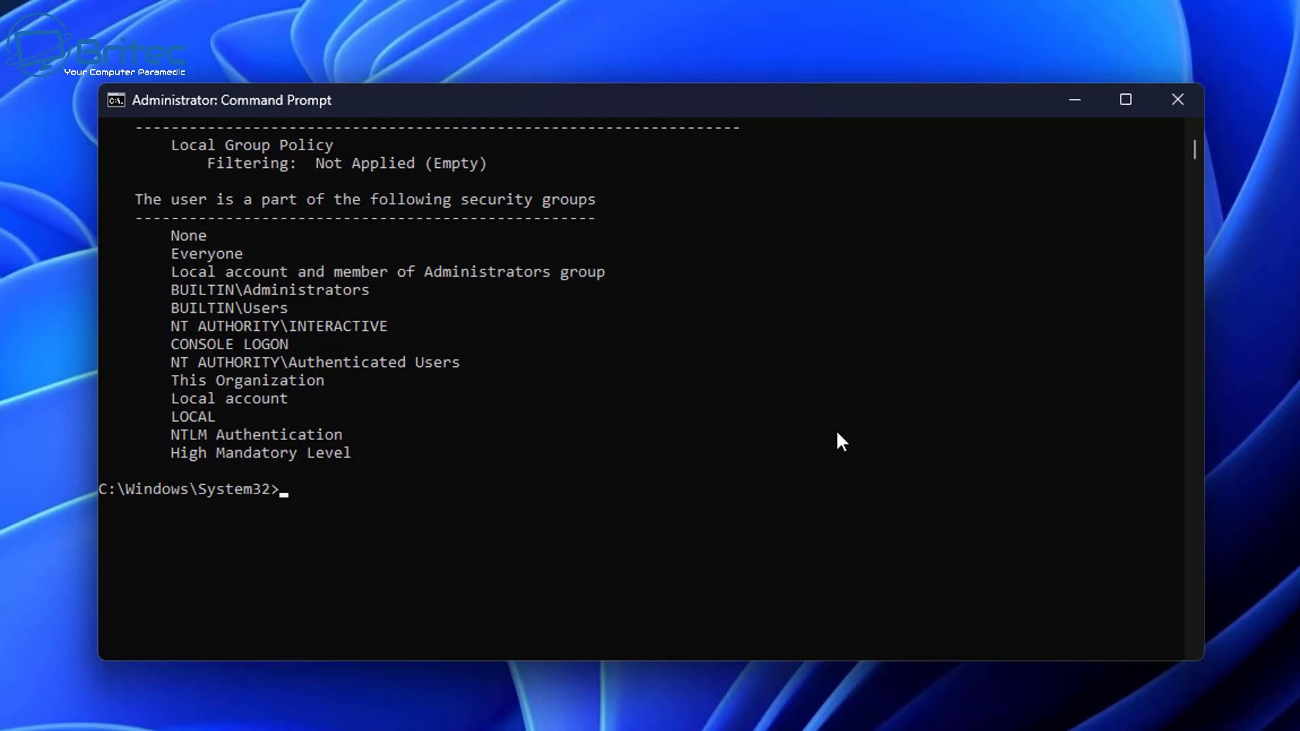
Clear the console with cls and list the verbose user policy results with gpresult /scope user /v
type("cls")
key("Return")
type("gpresult")
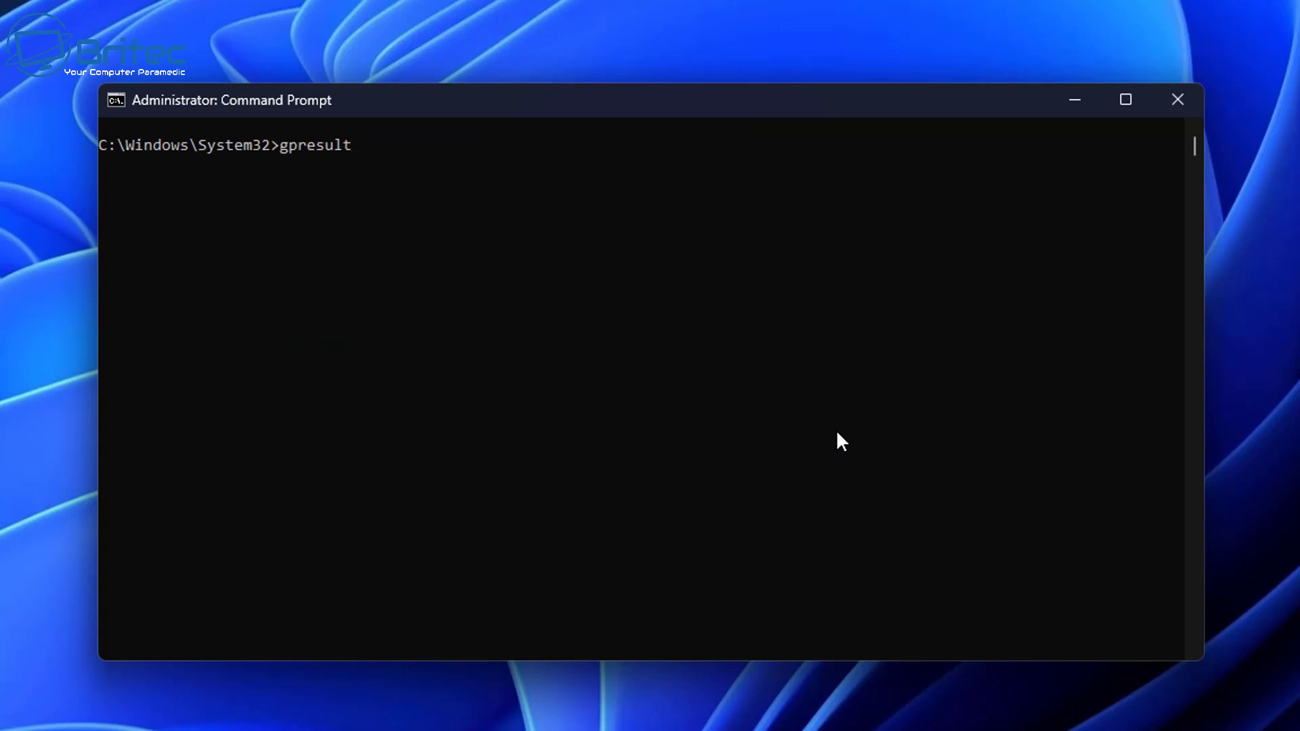
type(" /scope user /v")
key("Return")
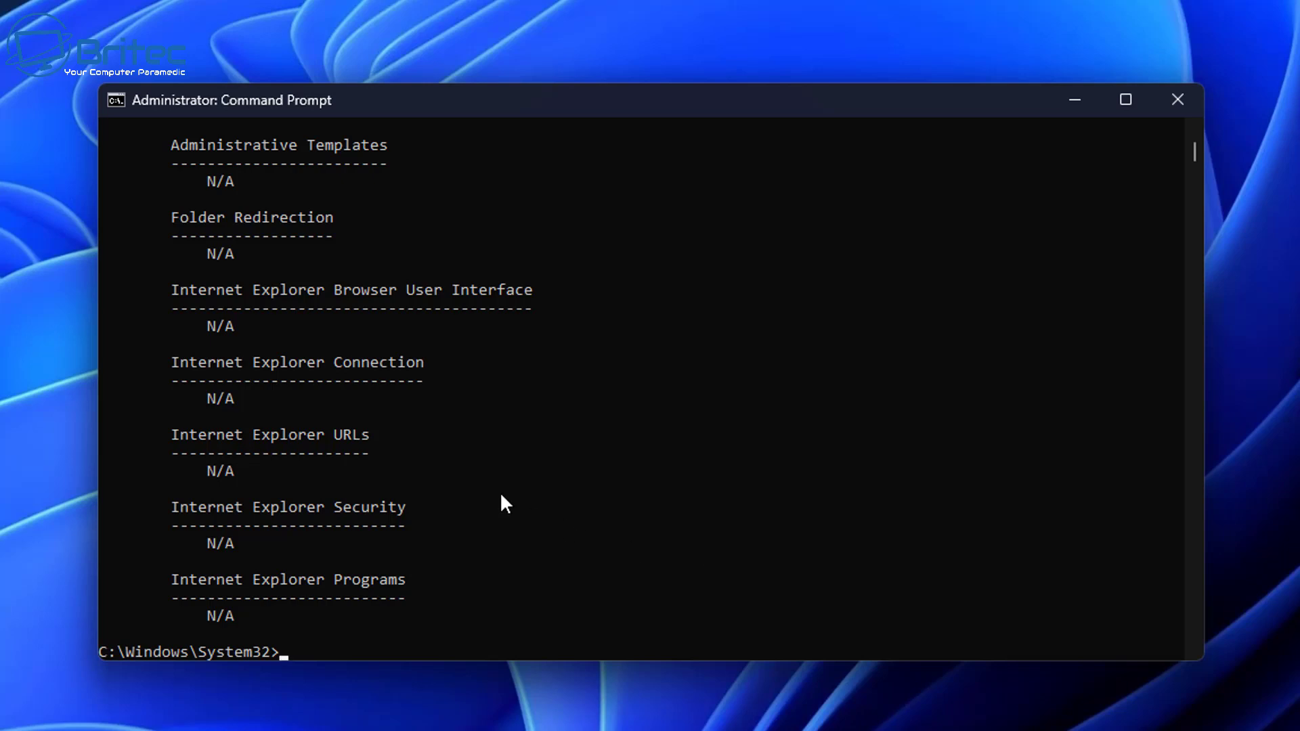
Examine the Resultant Set Of Policies for User, from Software Installations to Internet Explorer Programs, and the user's security privileges
scroll(497, 491, "up", 2)
scroll(494, 498, "up", 7)
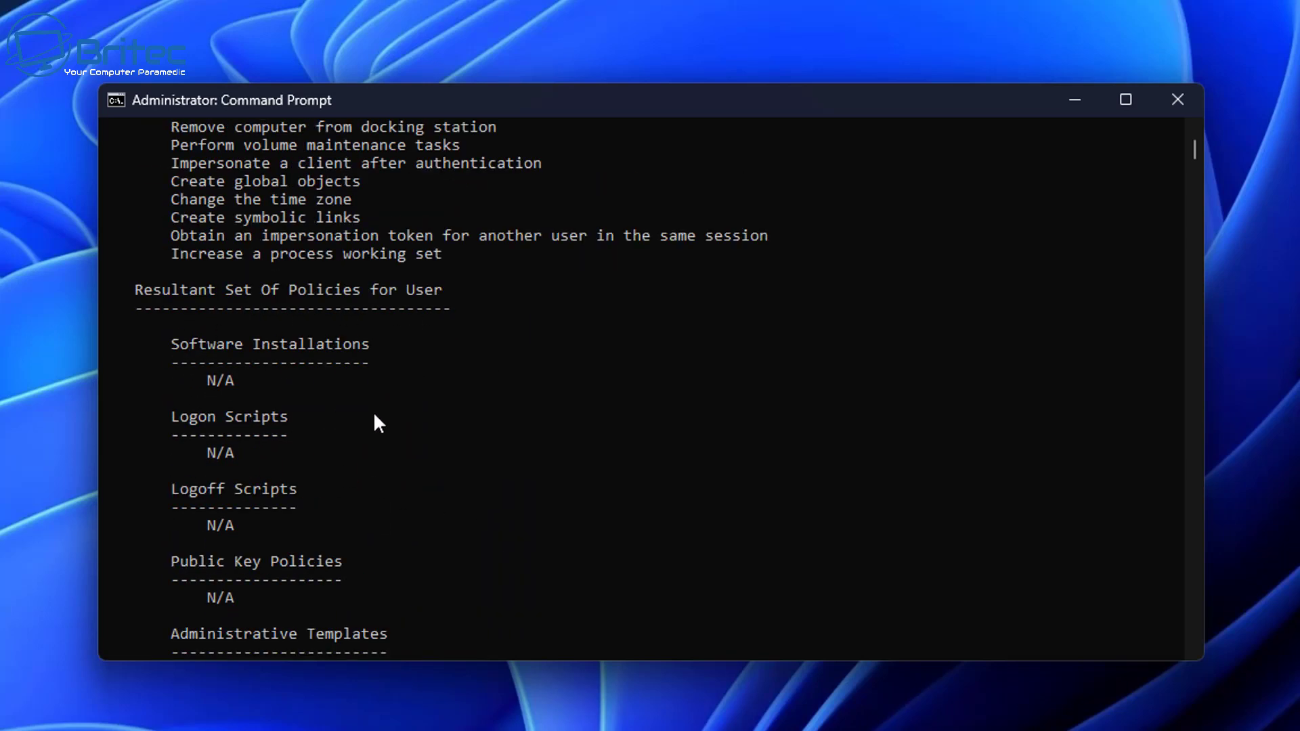
scroll(290, 387, "down", 2)
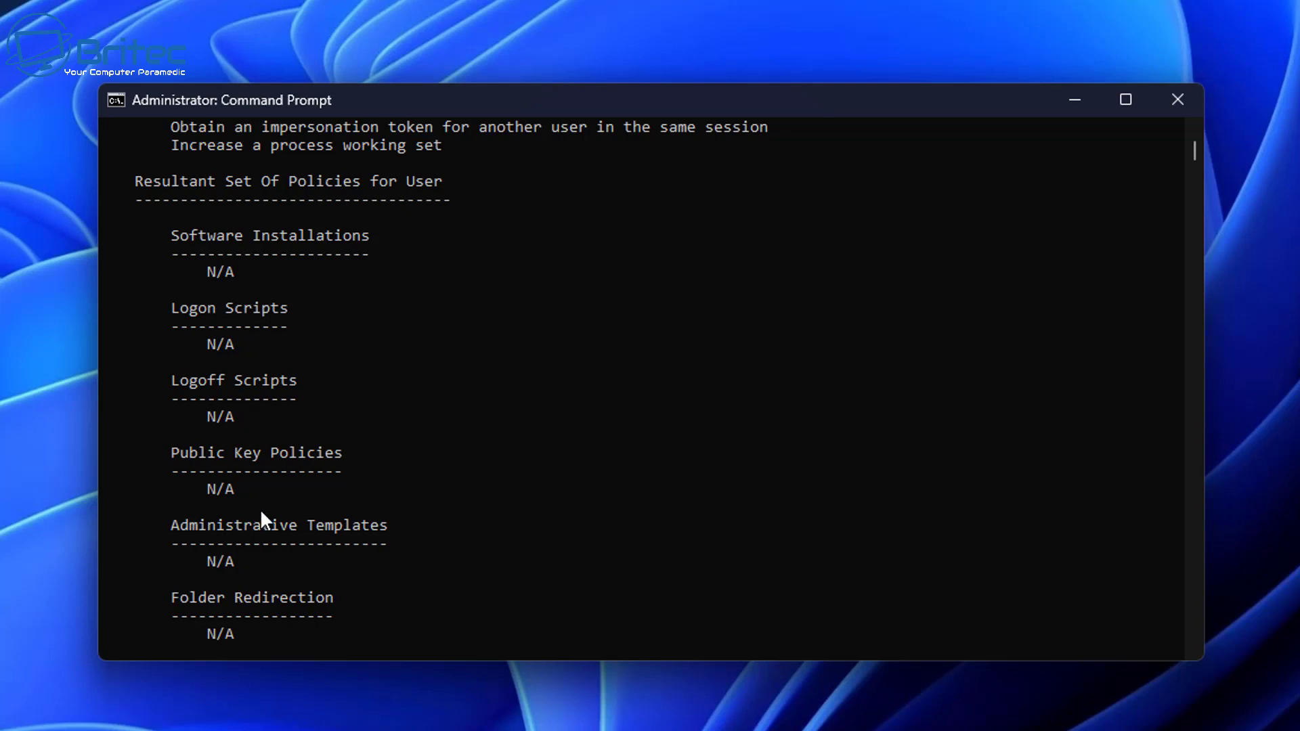
scroll(260, 516, "down", 1)
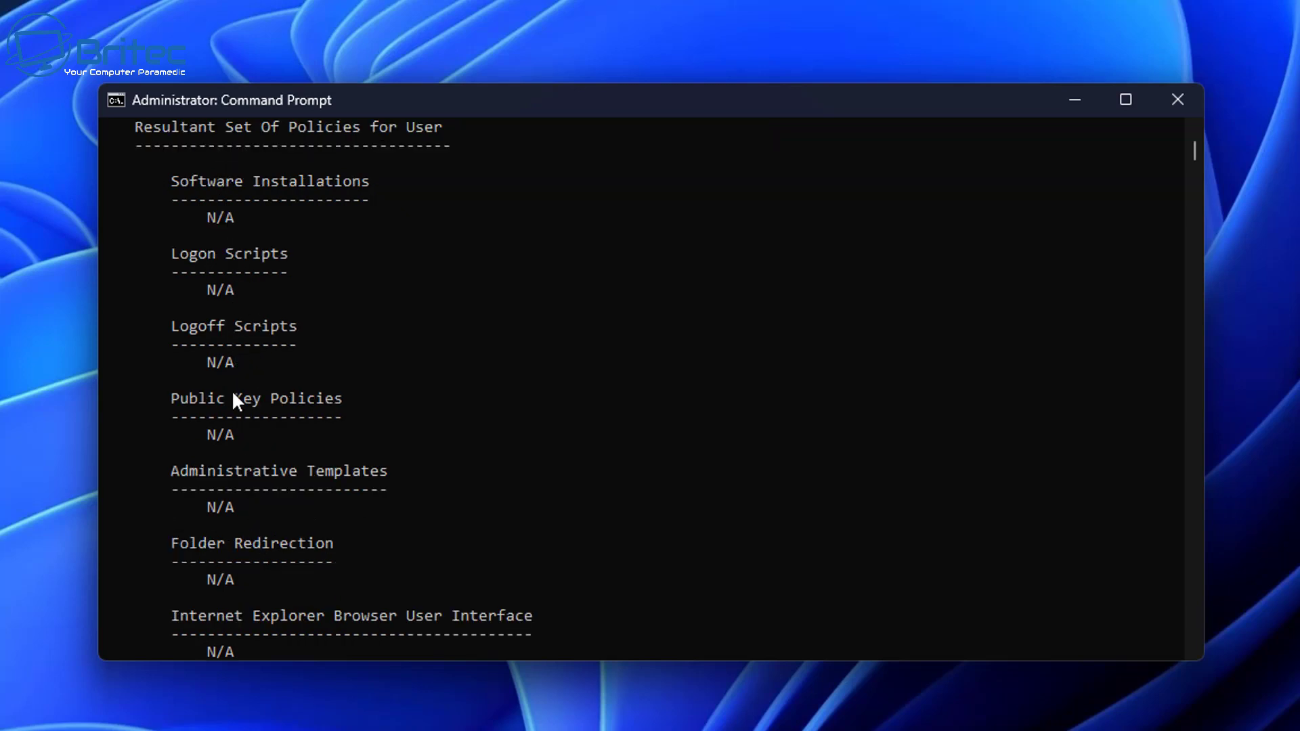
scroll(237, 569, "down", 3)
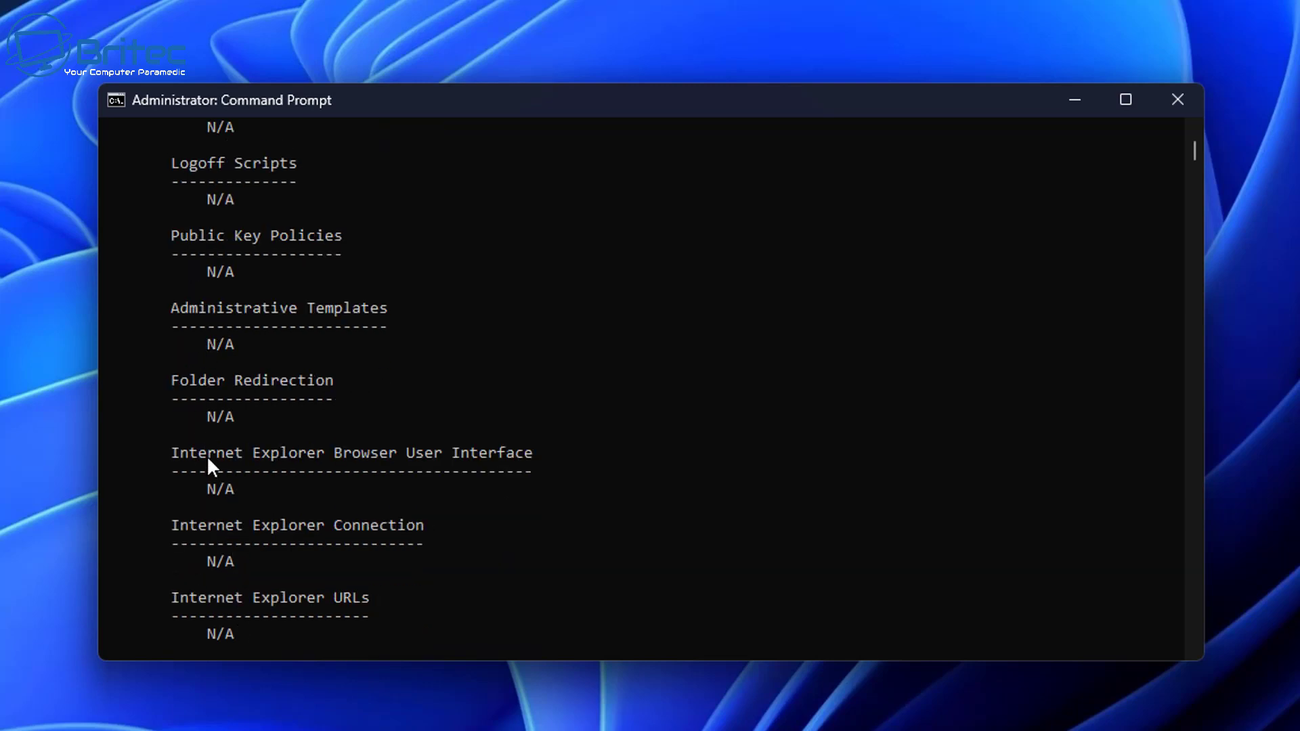
scroll(212, 521, "down", 1)
scroll(224, 508, "down", 2)
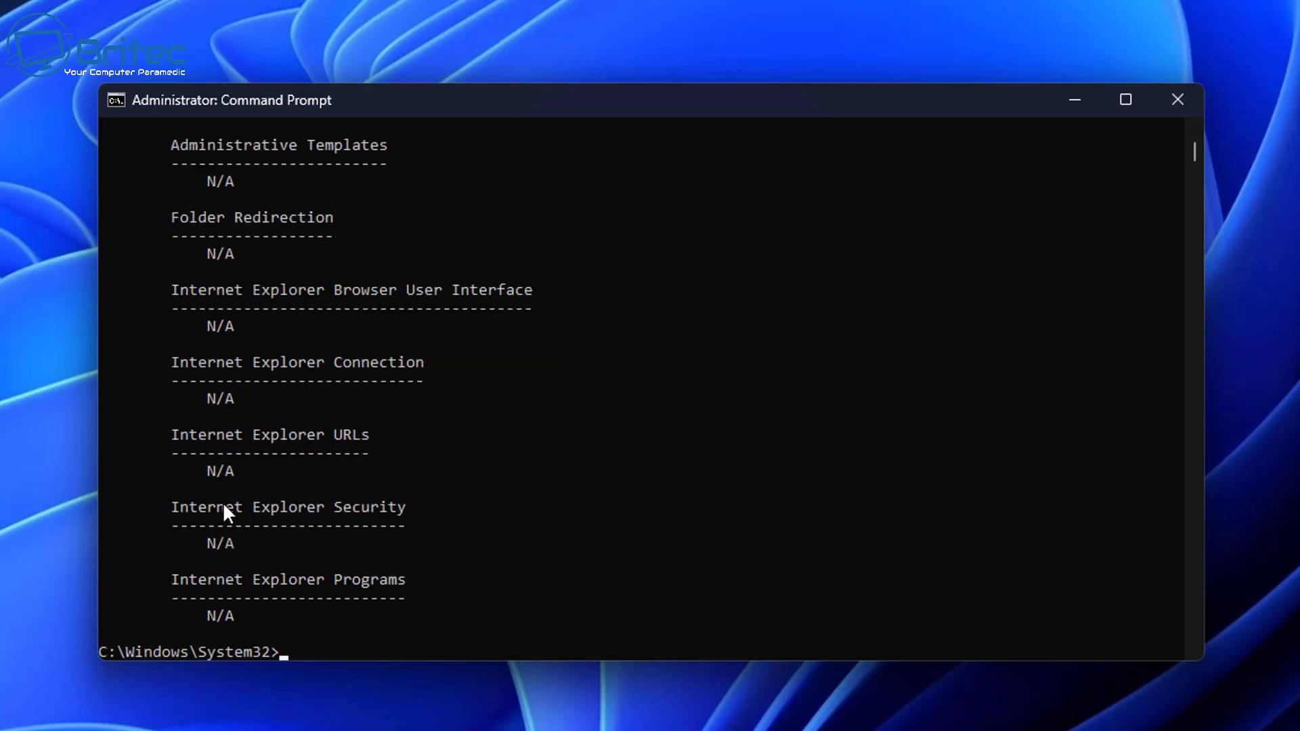
scroll(223, 508, "down", 1)
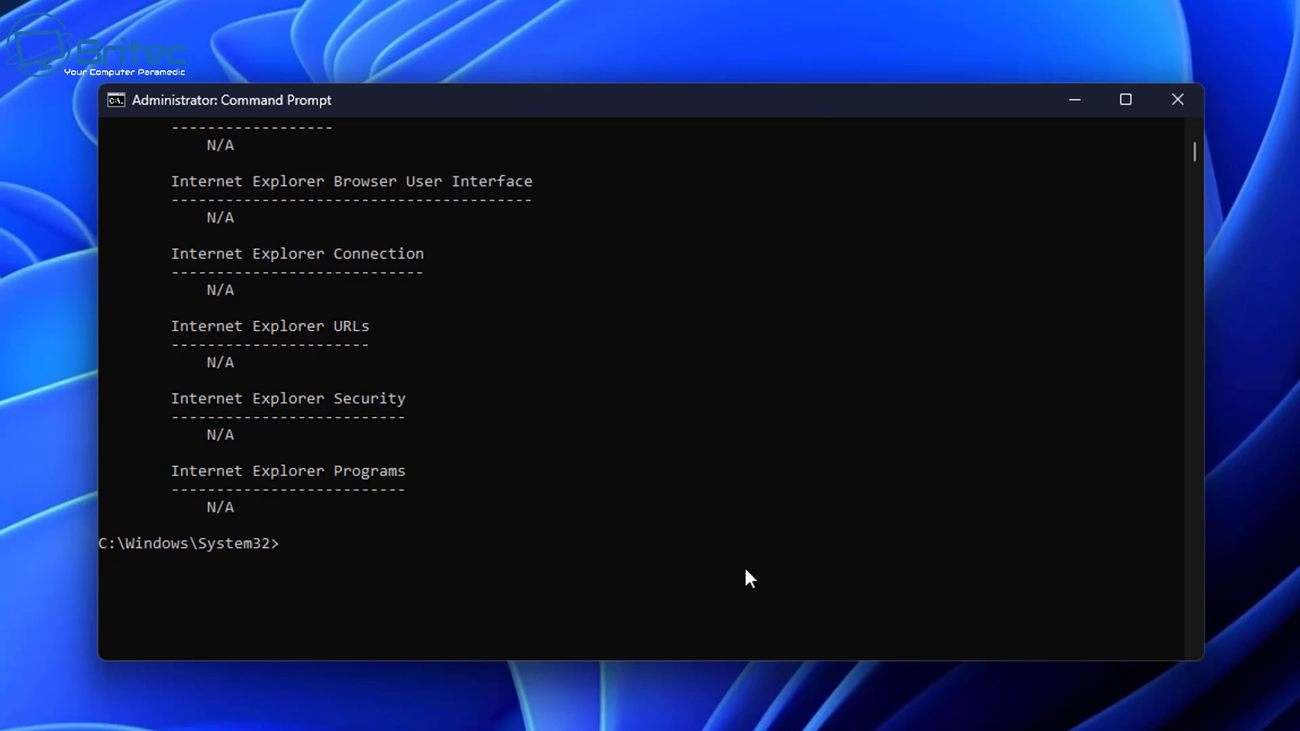
scroll(623, 542, "up", 7)
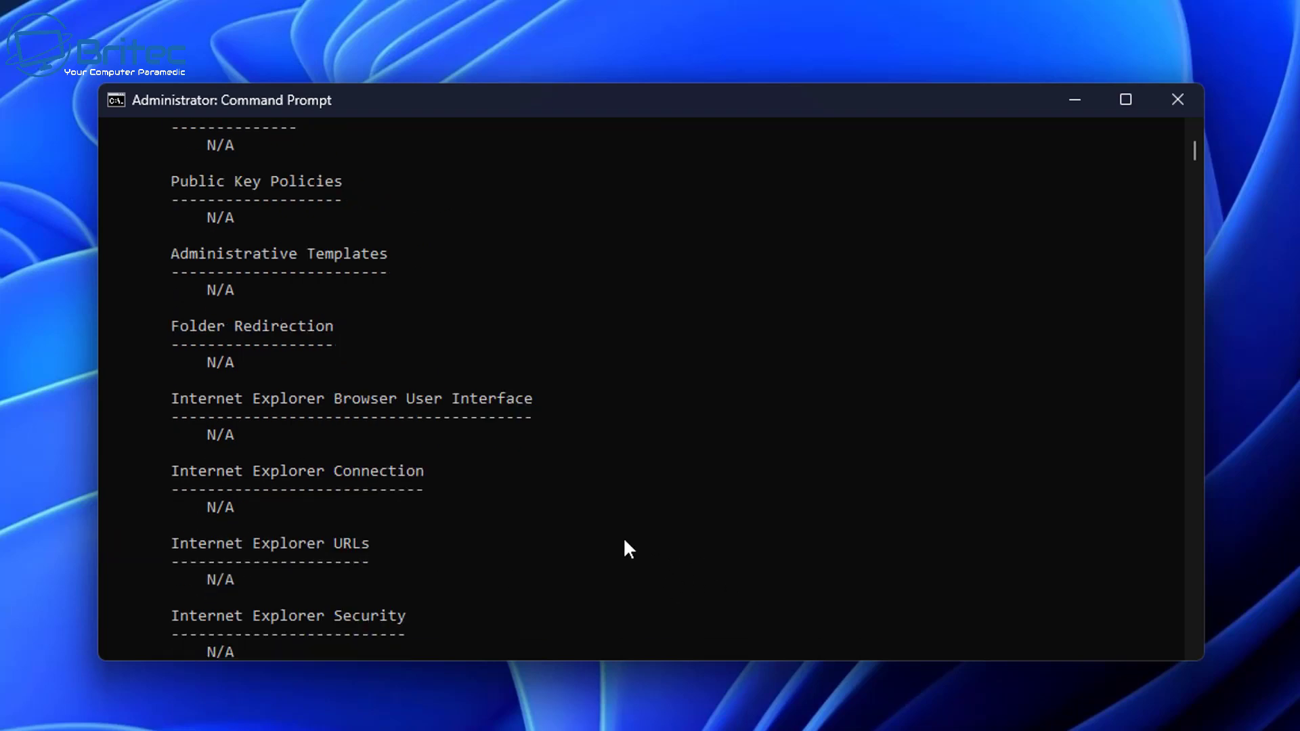
scroll(612, 546, "up", 5)
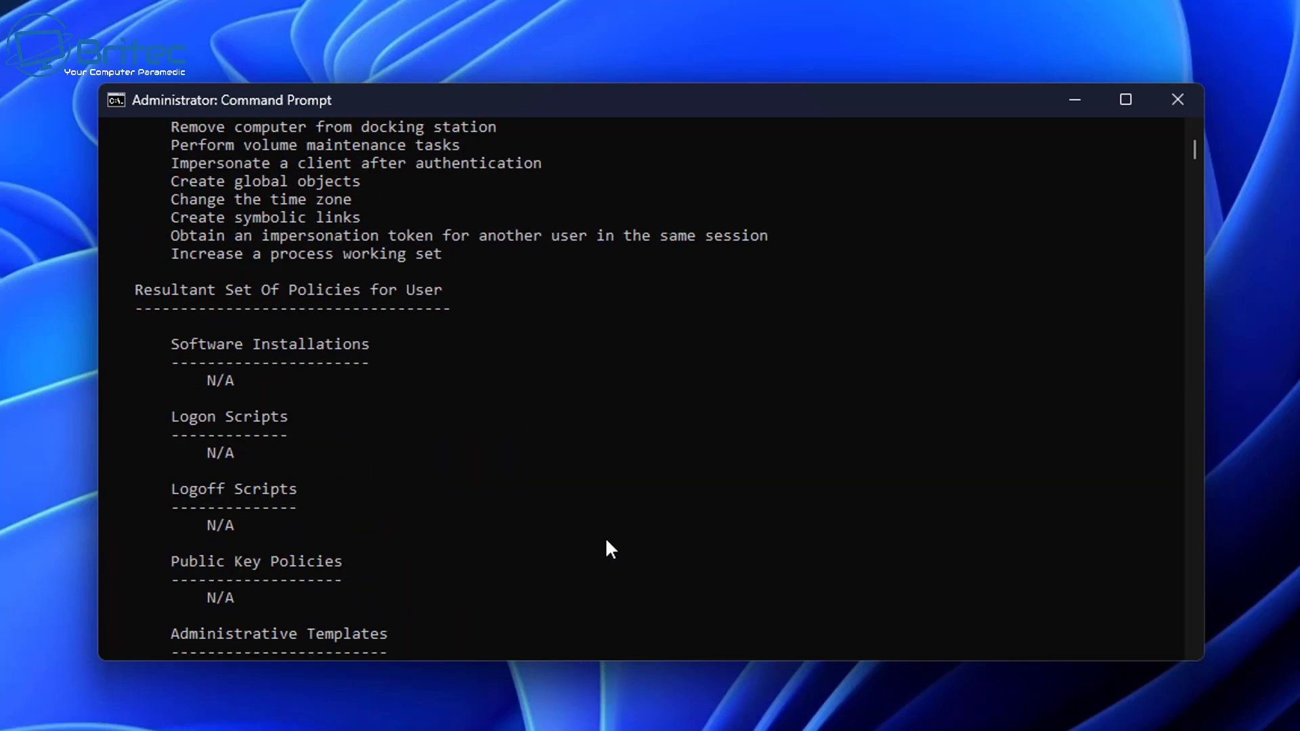
scroll(602, 542, "up", 6)
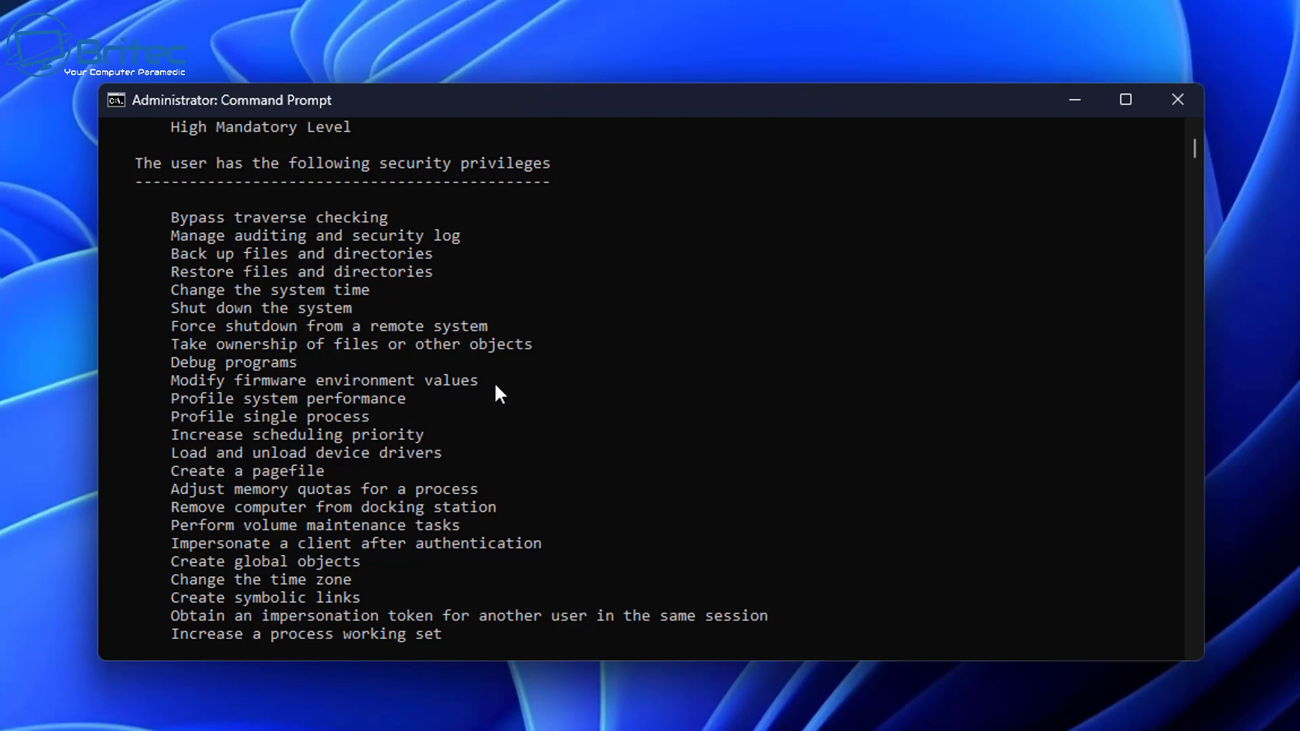
scroll(491, 399, "down", 18)
scroll(490, 406, "down", 1)
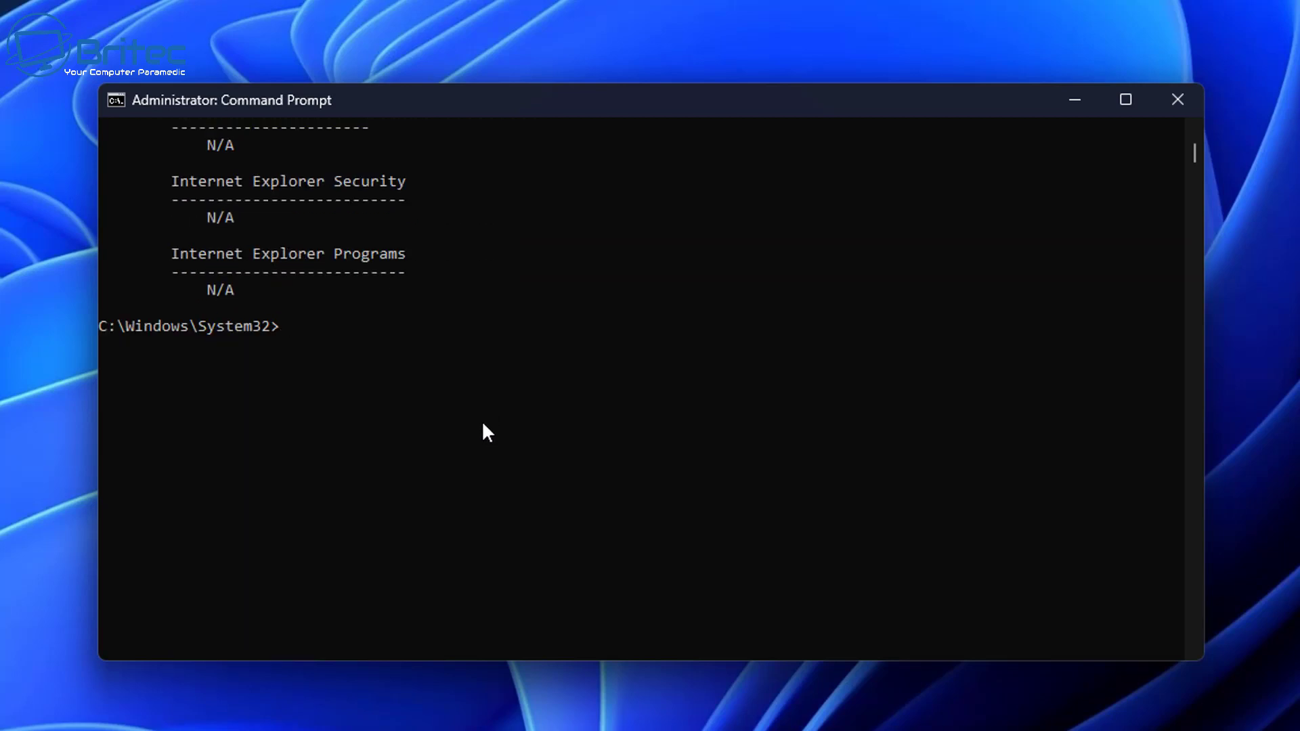
Run gpresult /scope computer /v and review its output from Administrative Templates back to the Resultant Set Of Policies for Computer heading
type("gpresult /scope")
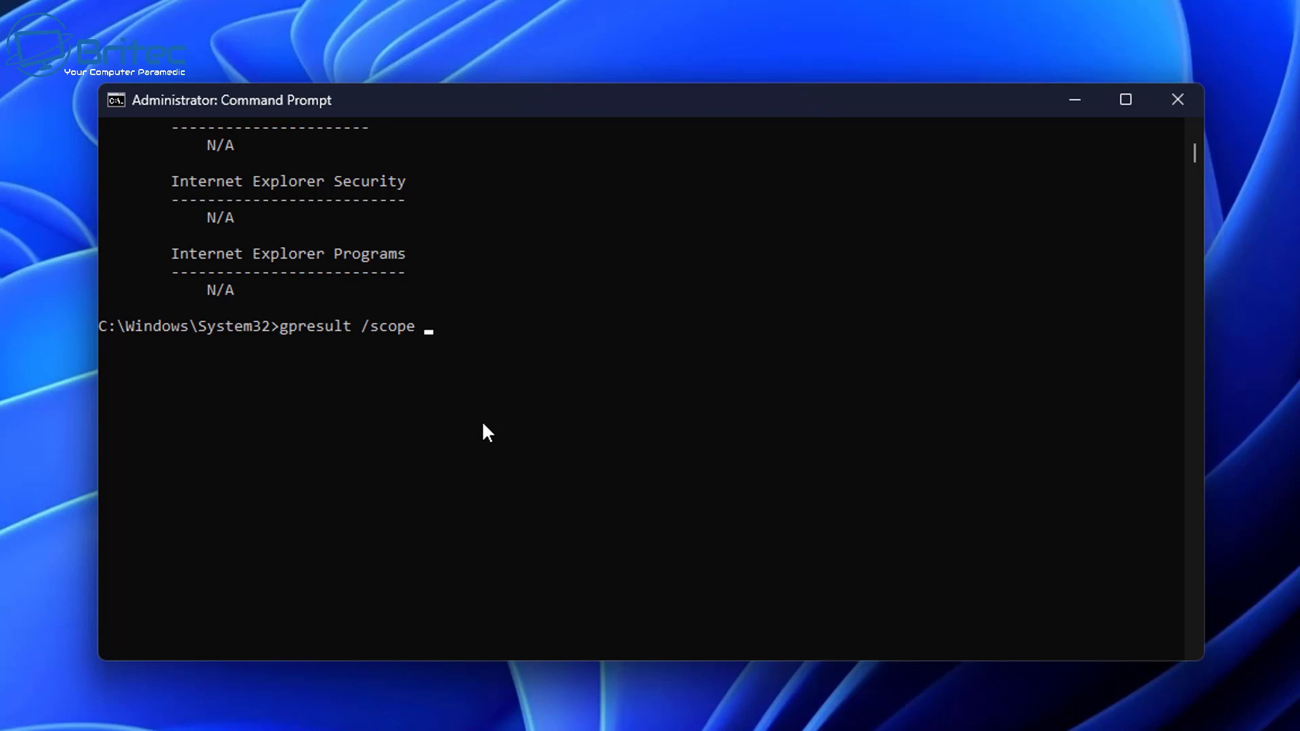
type(" computer /v")
key("Return")
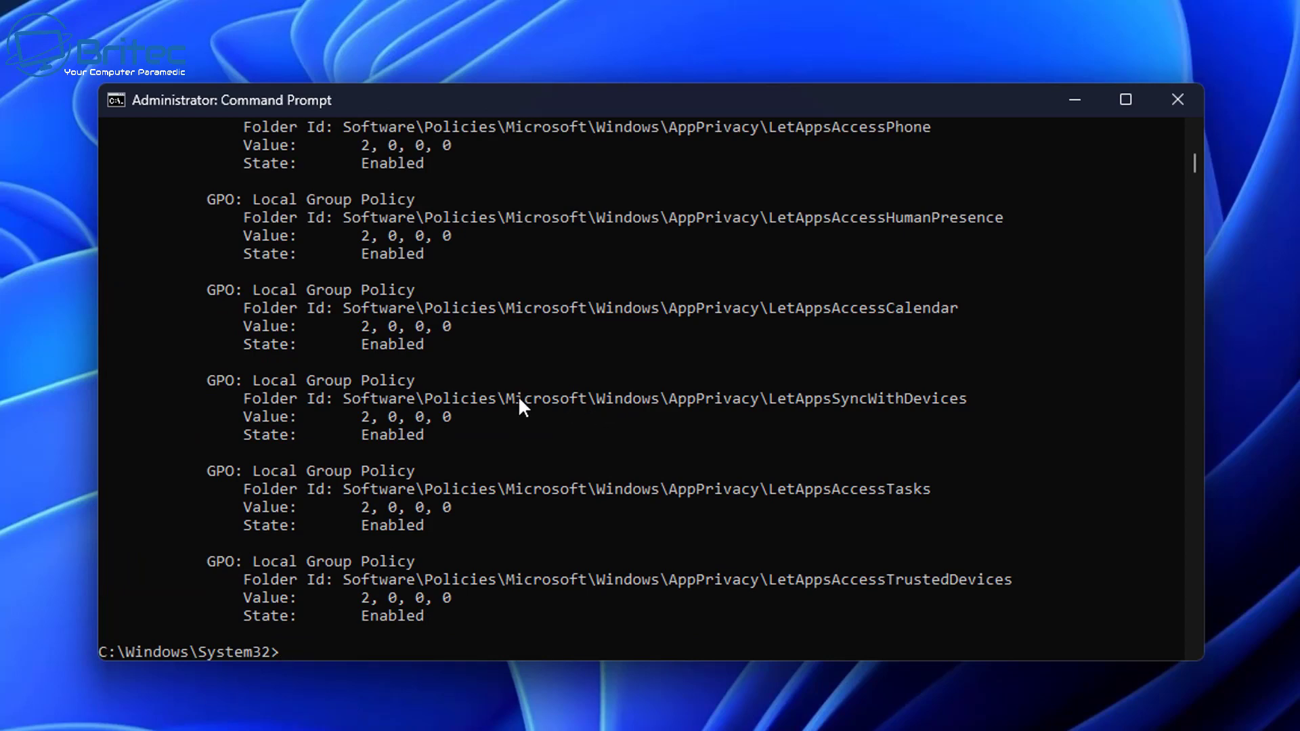
scroll(525, 404, "up", 3)
scroll(523, 400, "up", 15)
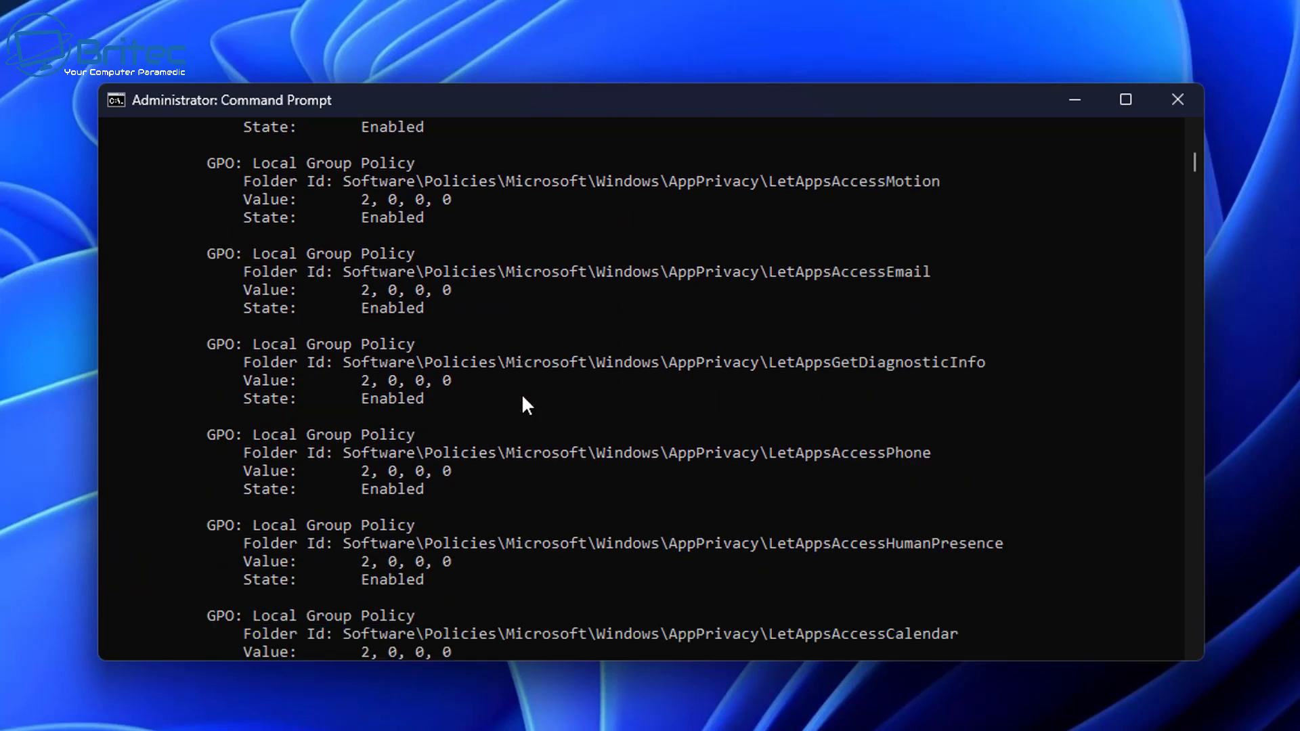
scroll(525, 404, "up", 14)
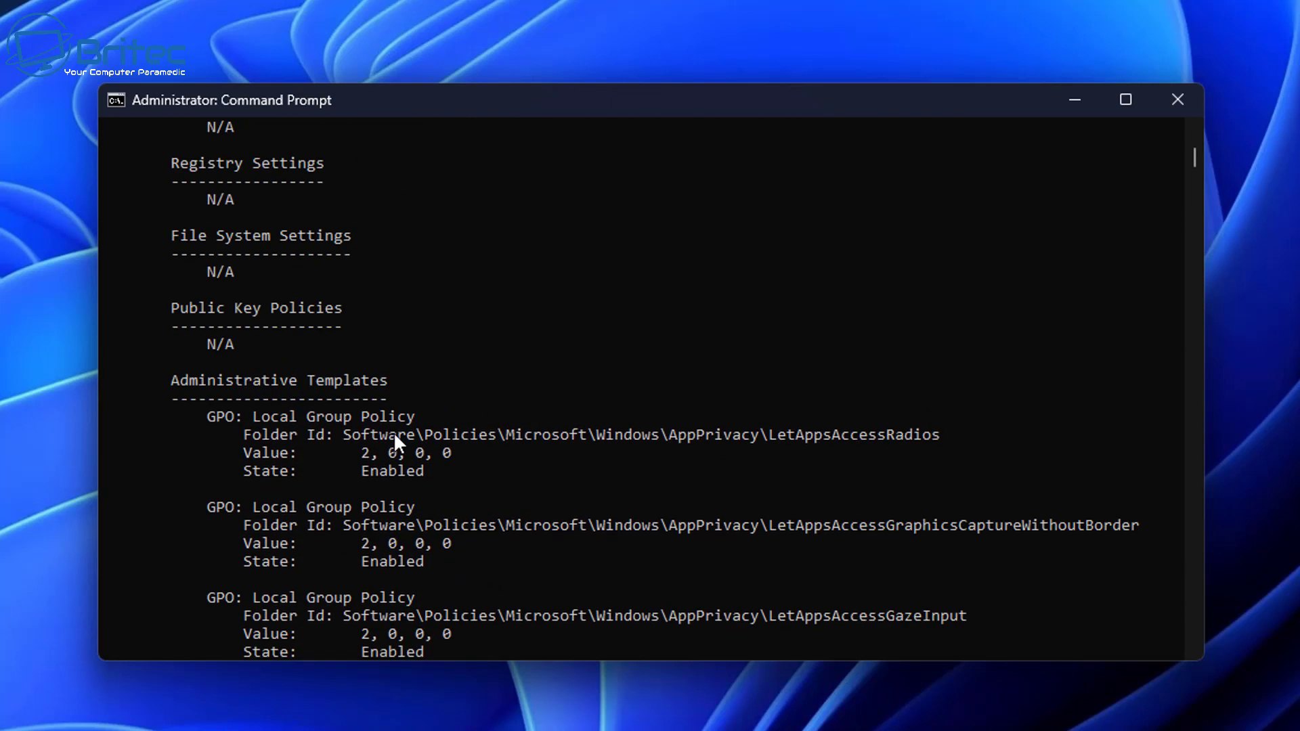
scroll(291, 416, "up", 5)
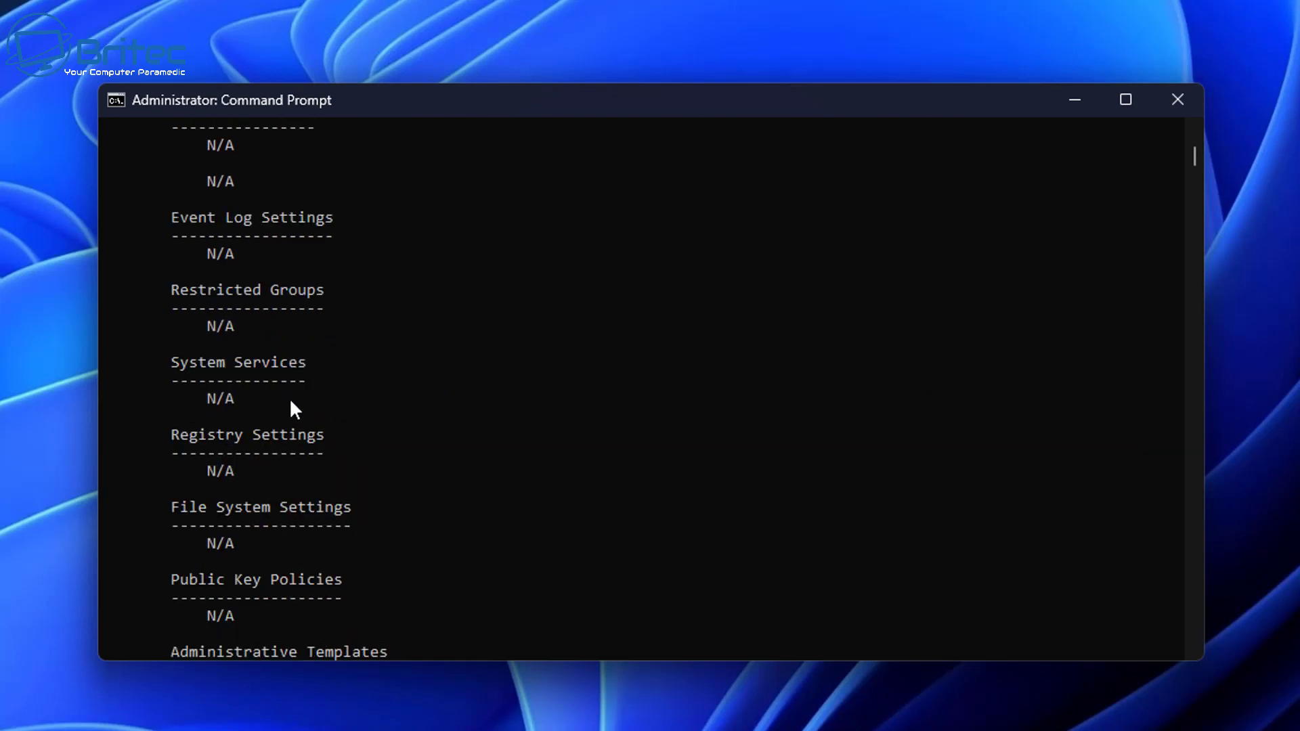
scroll(273, 281, "up", 11)
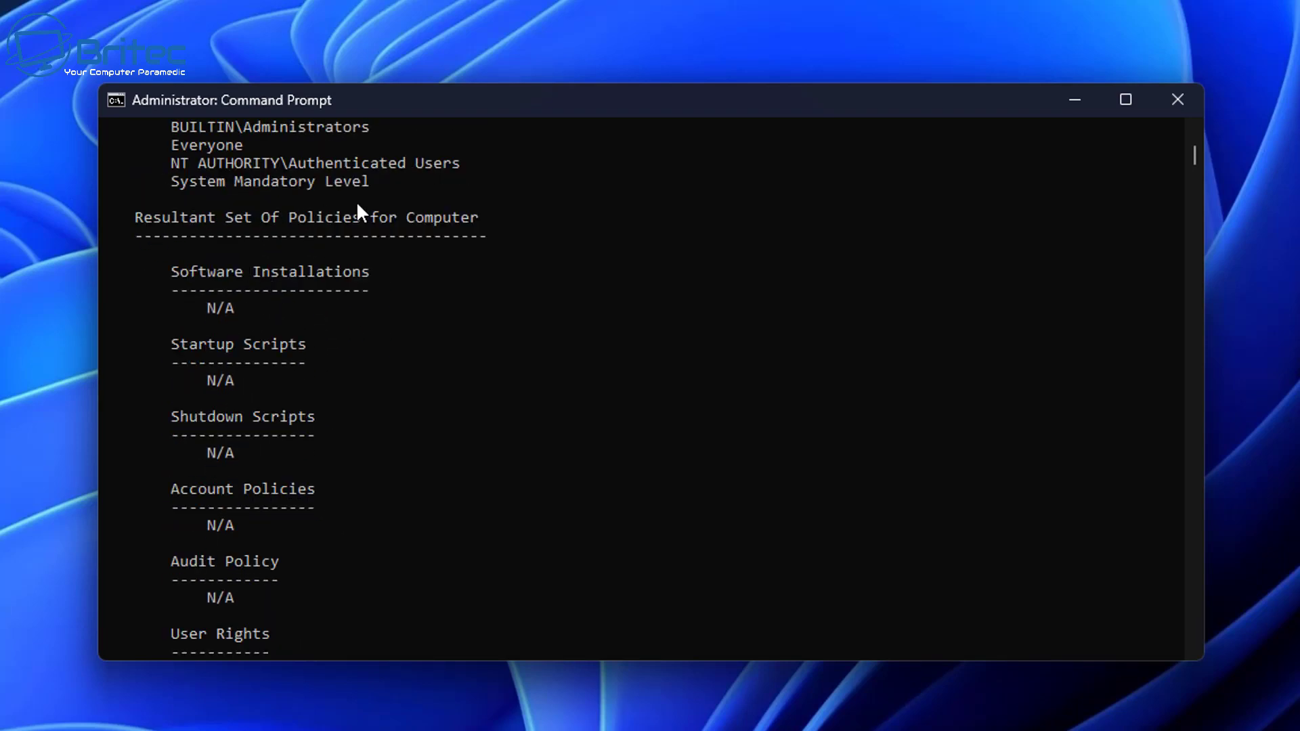
Examine the computer policy results from Software Installations down through the AppPrivacy entries under Administrative Templates
scroll(461, 334, "down", 8)
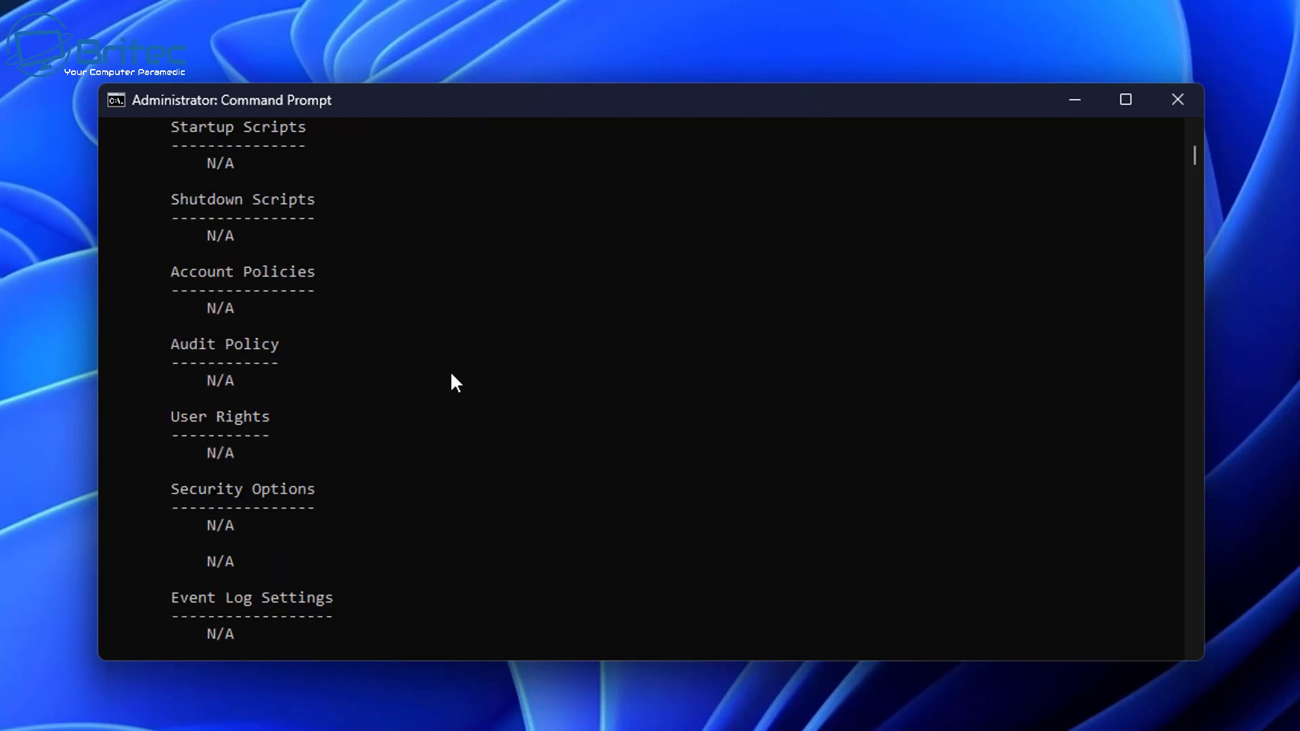
scroll(452, 377, "down", 7)
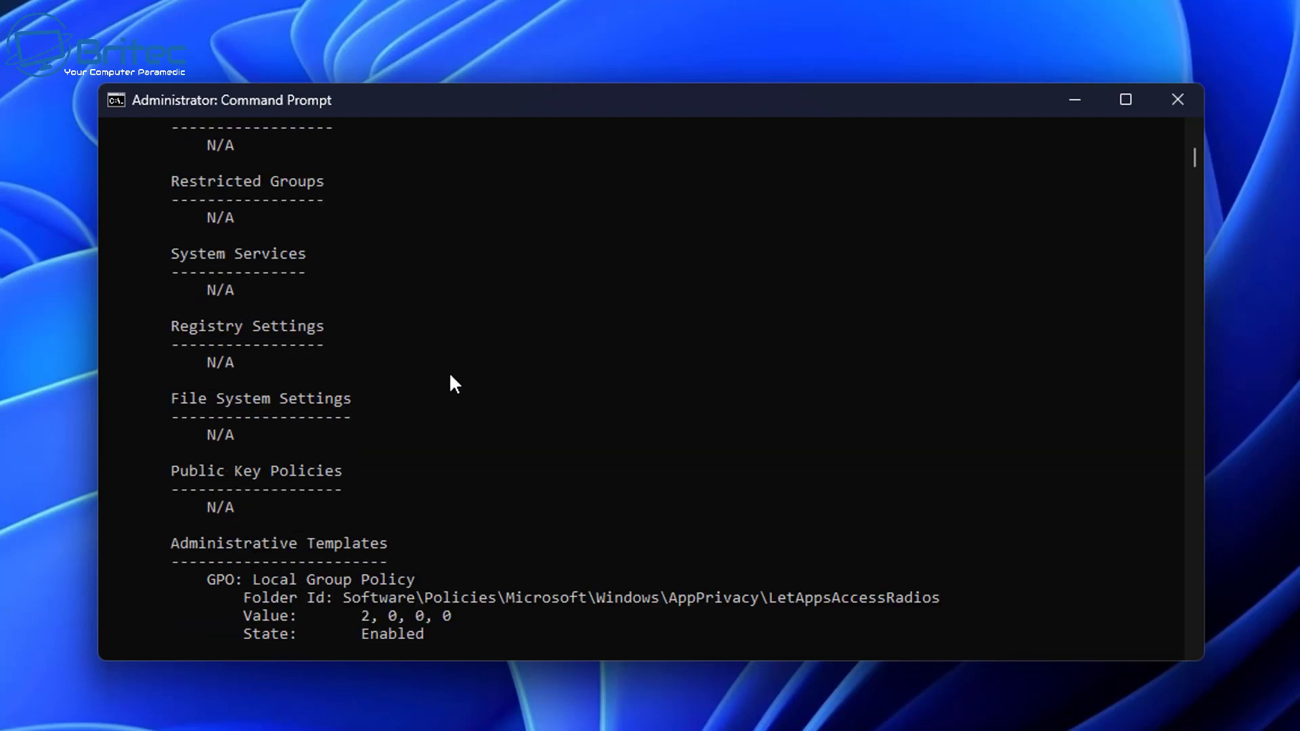
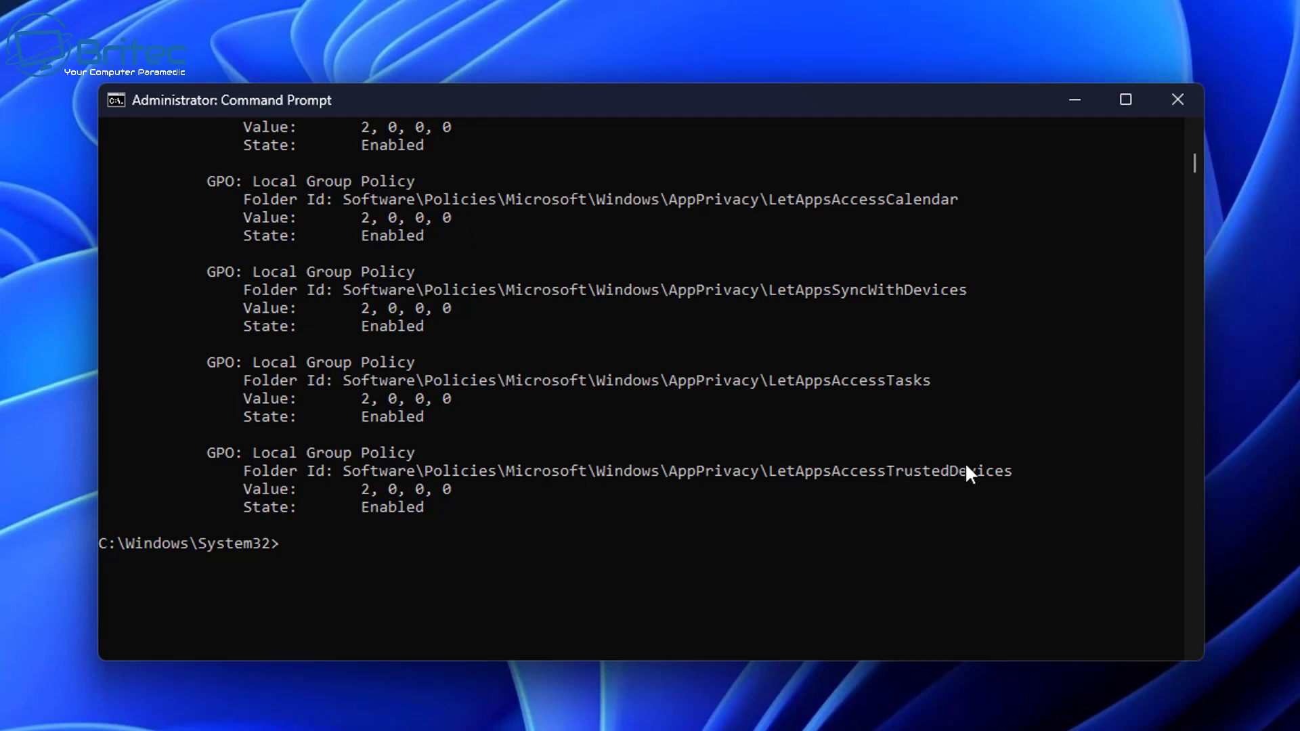
left_click(1002, 469)
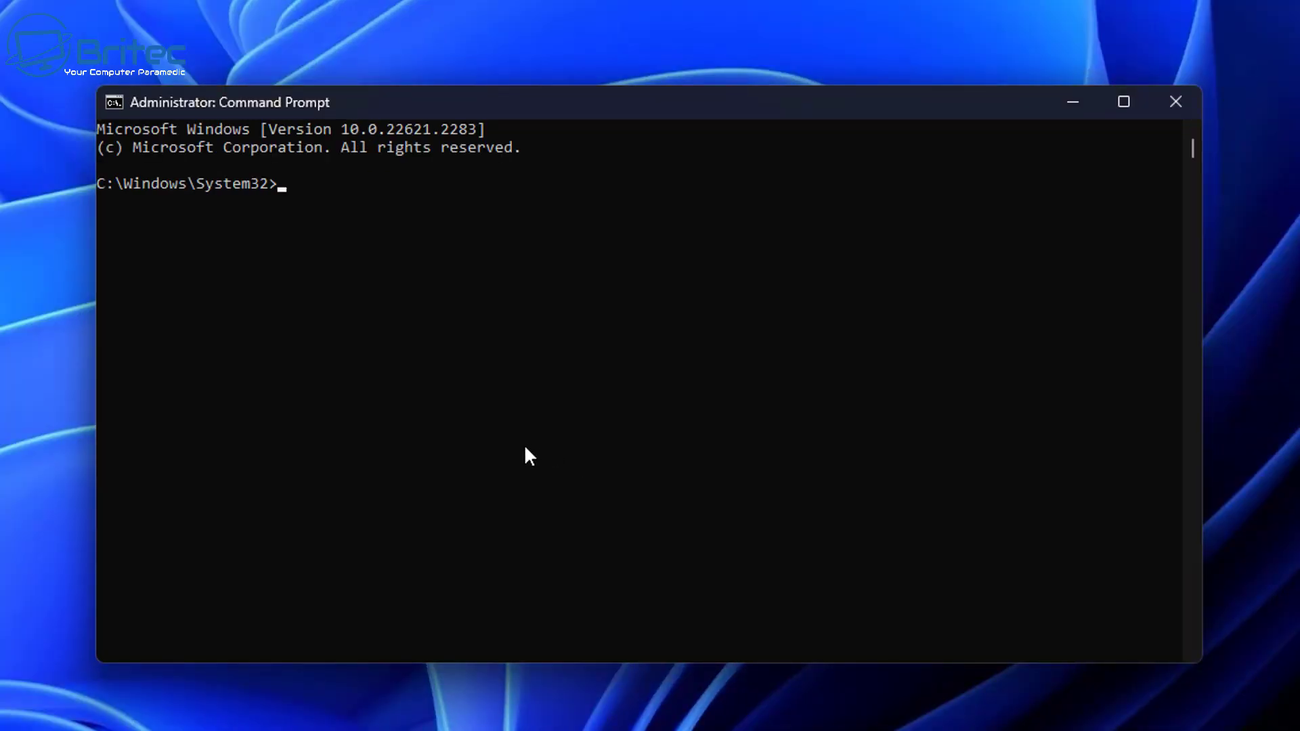
Export the group policy results to an HTML file with gpresult /h report.html and close the Command Prompt
type("gpresult /h rep")
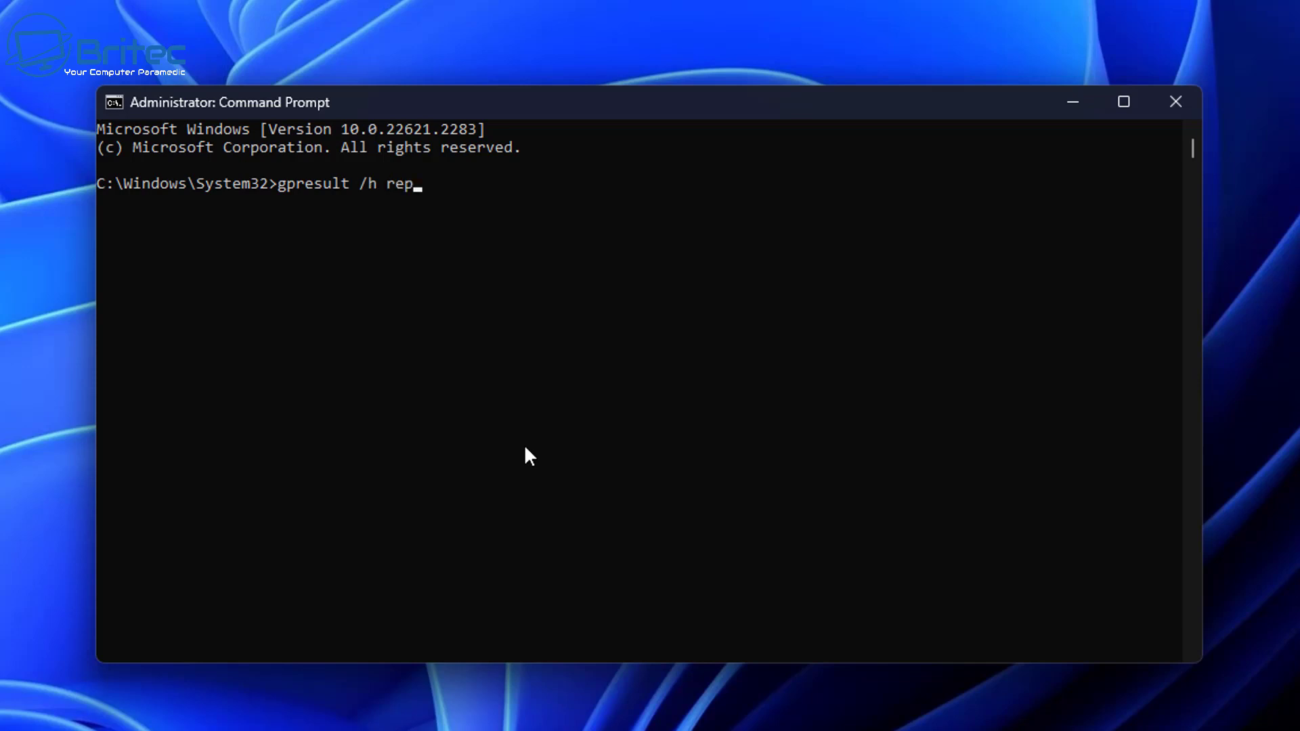
type("ort.html")
key("Return")
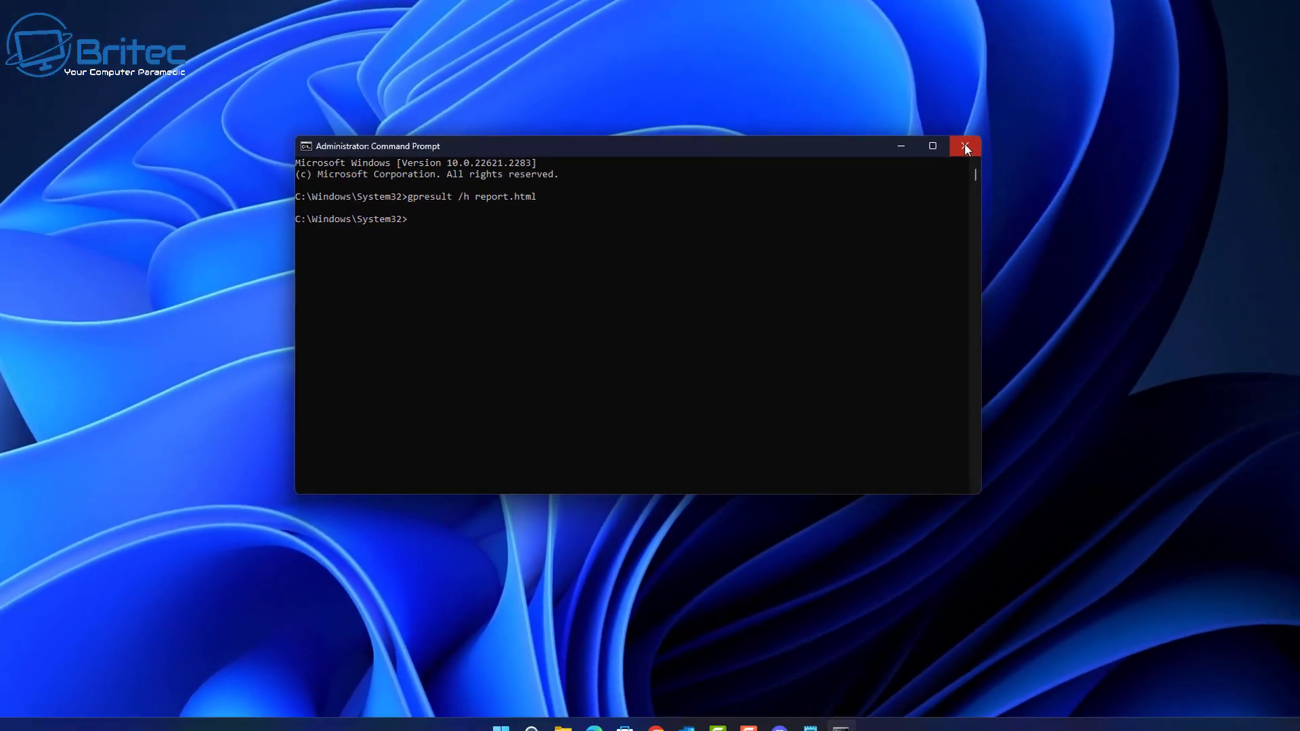
left_click(1176, 101)
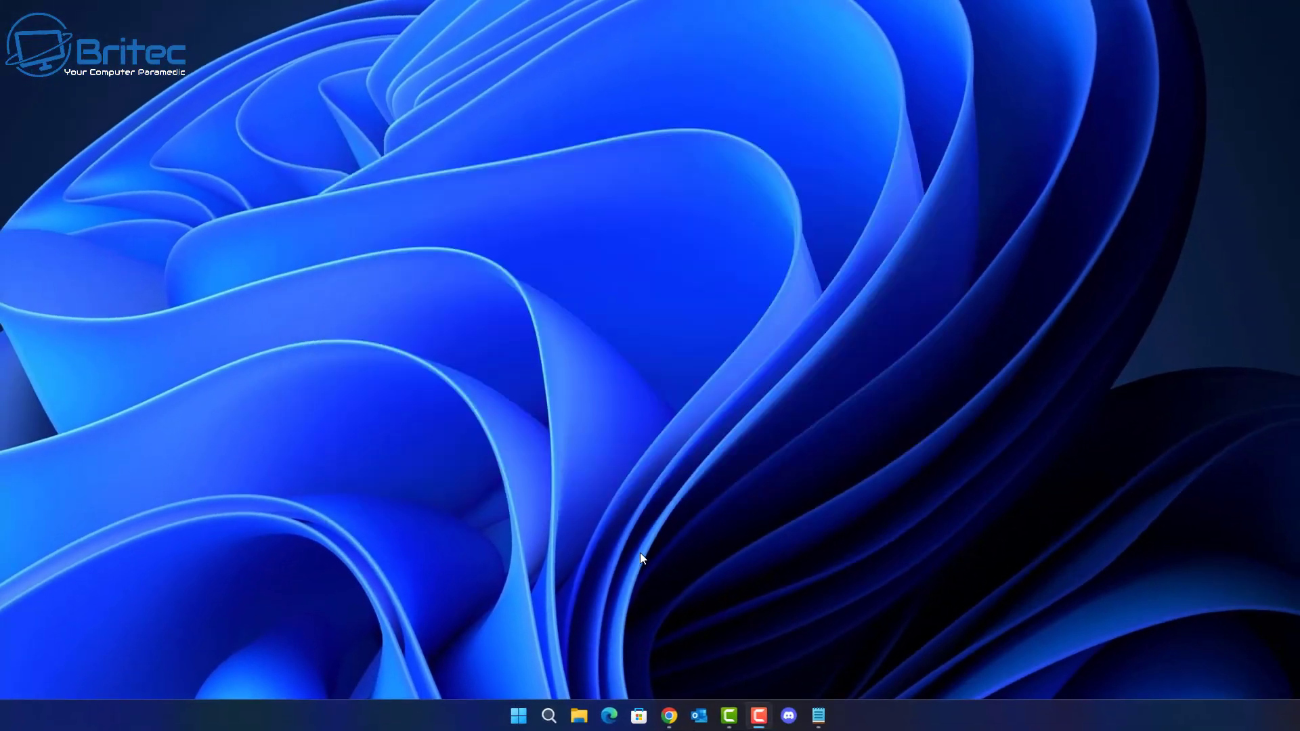
Switch to File Explorer and open the C:\Windows\System32 folder
key("super+e")
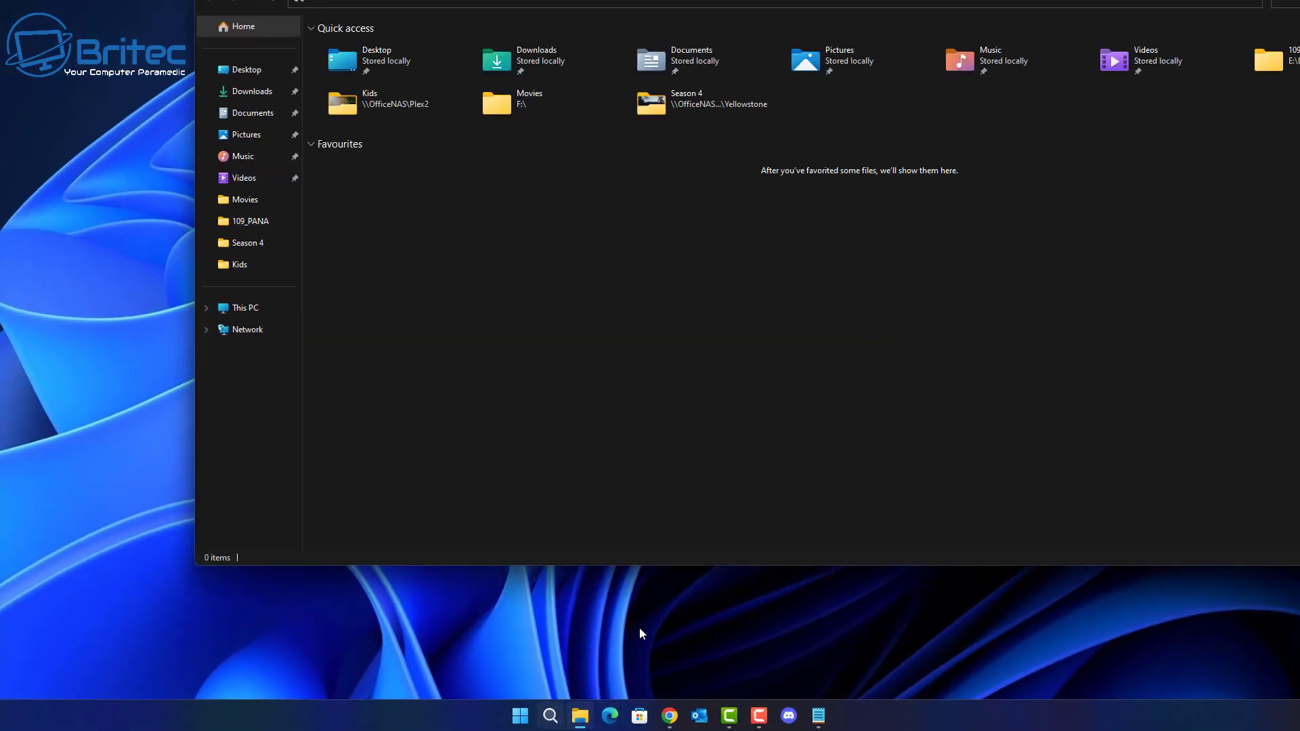
left_click_drag(779, 14, 708, 31)
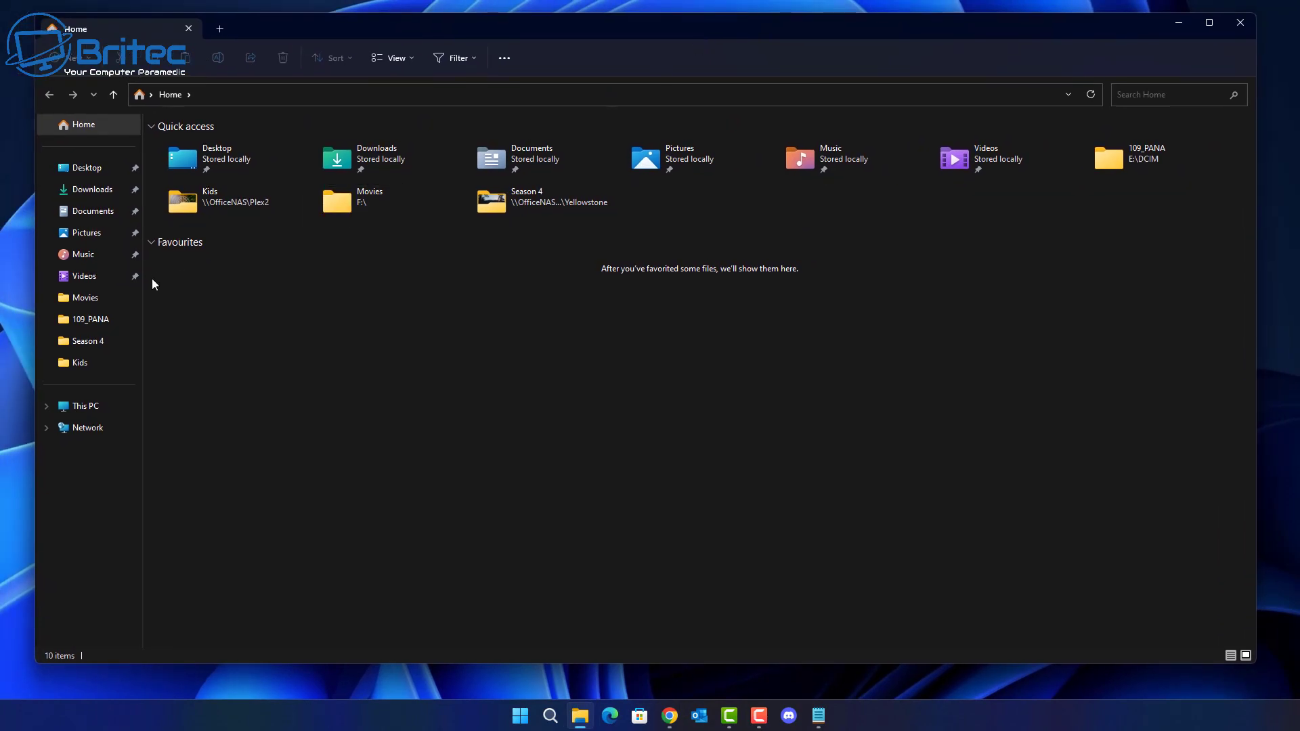
left_click(89, 410)
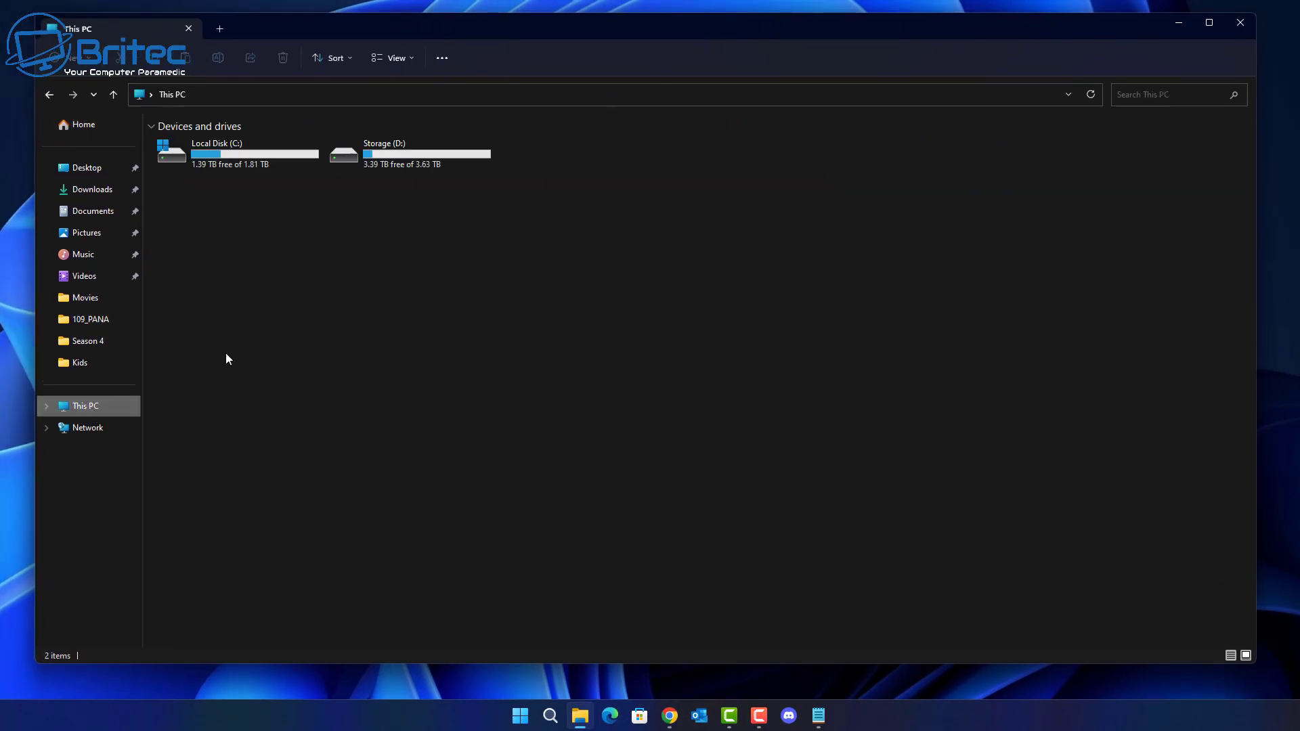
double_click(245, 152)
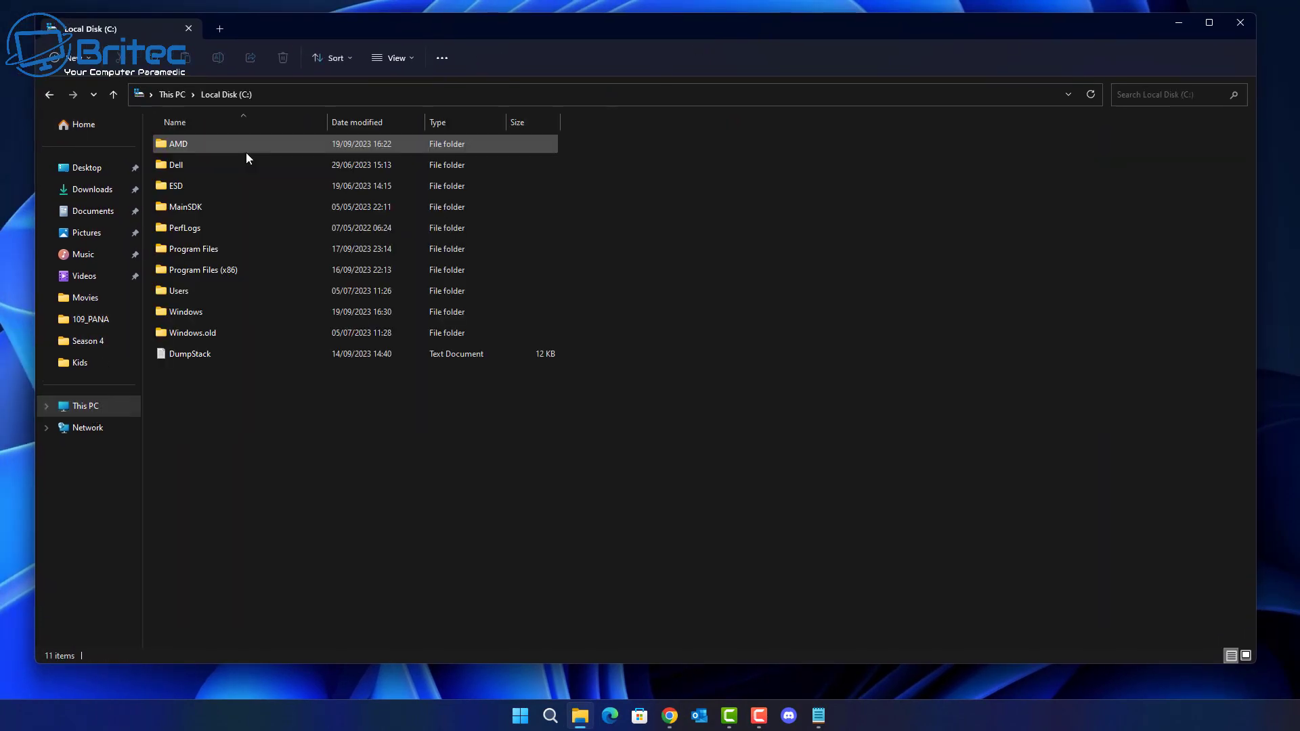
double_click(198, 315)
scroll(234, 474, "down", 6)
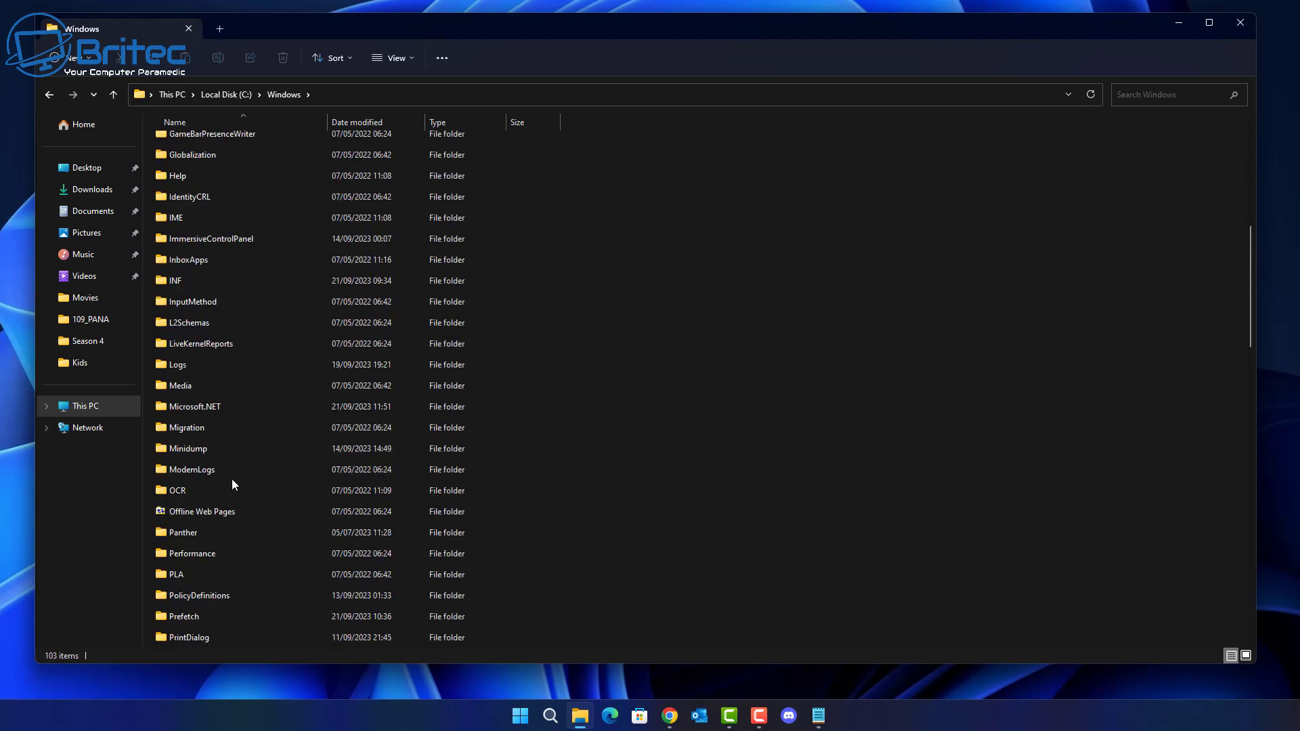
scroll(232, 478, "down", 12)
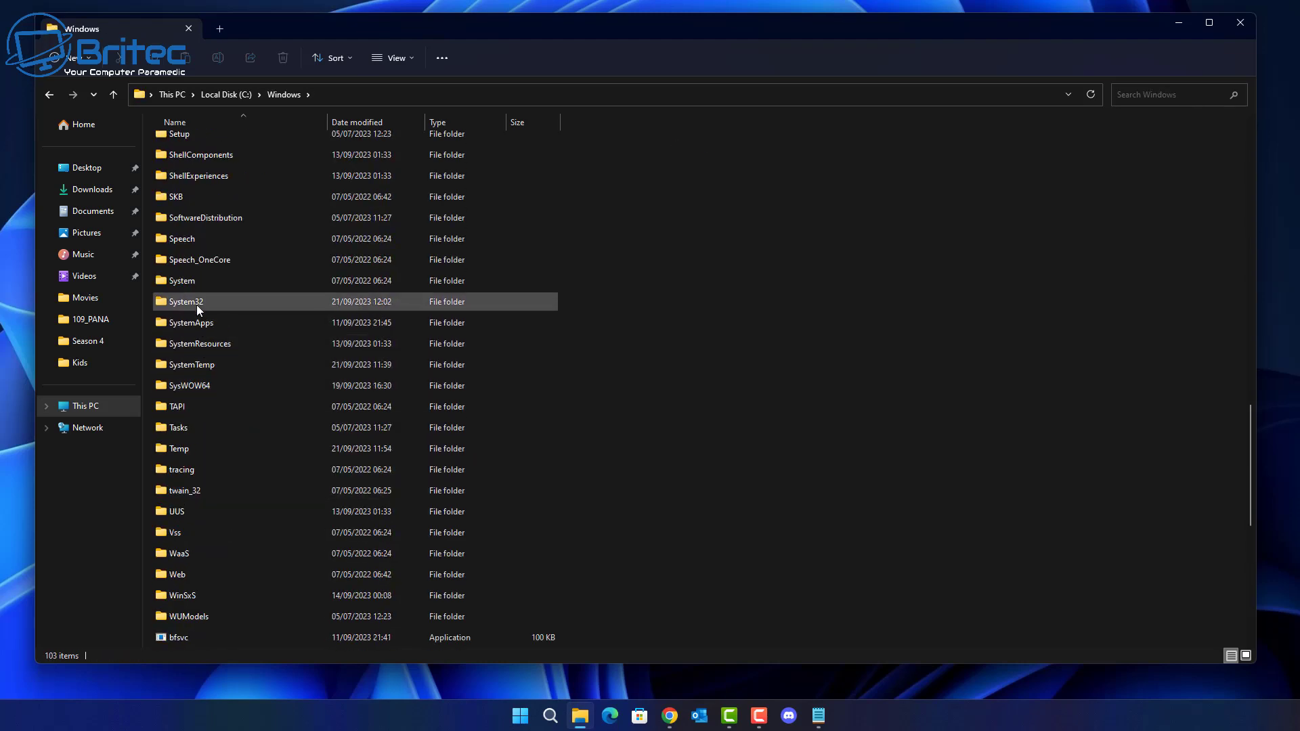
double_click(197, 308)
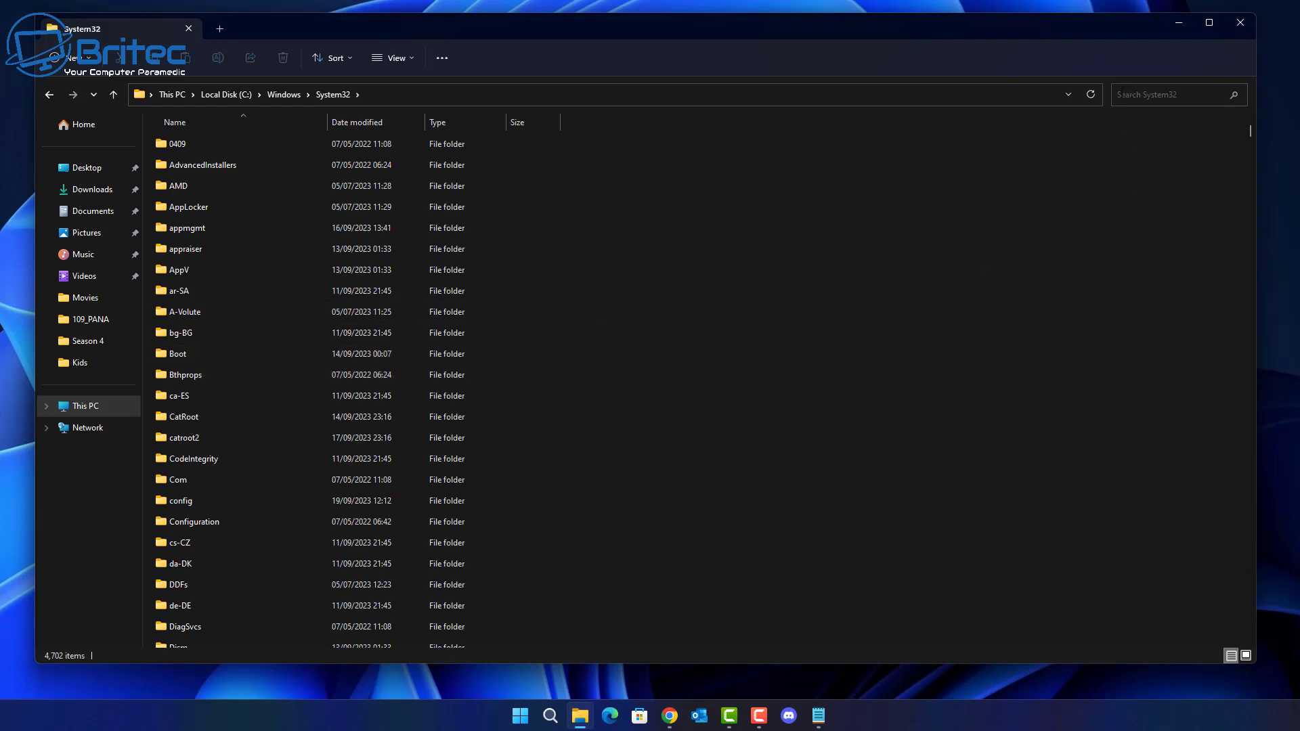
Search System32 for "r" and open the generated report file in the browser
type("r")
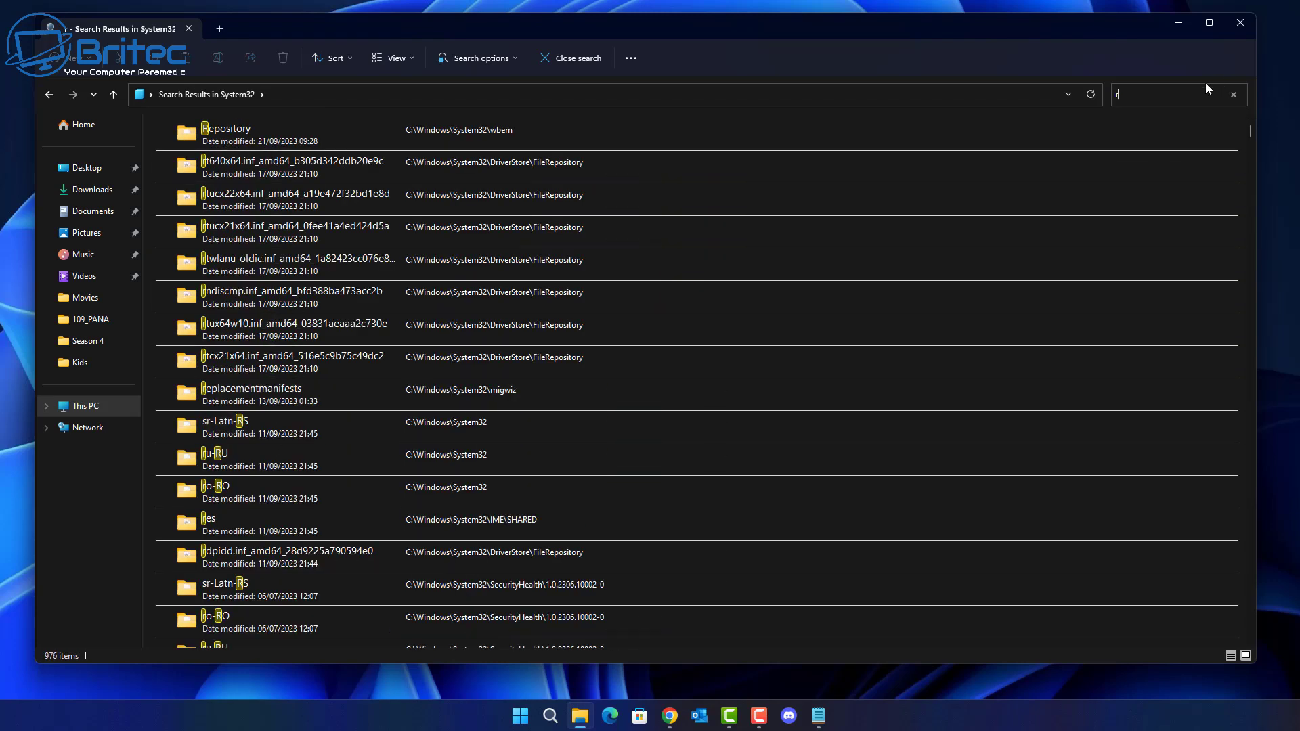
scroll(474, 399, "down", 4)
scroll(360, 466, "down", 10)
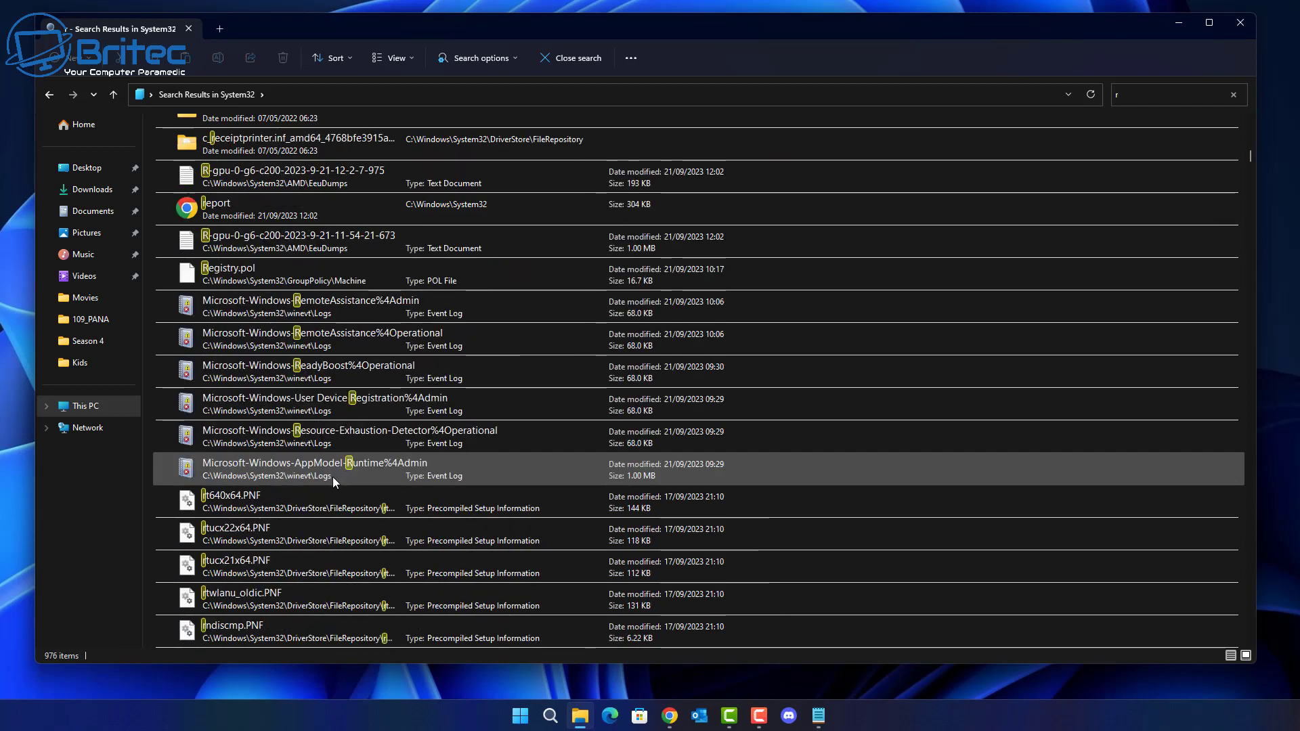
left_click(259, 213)
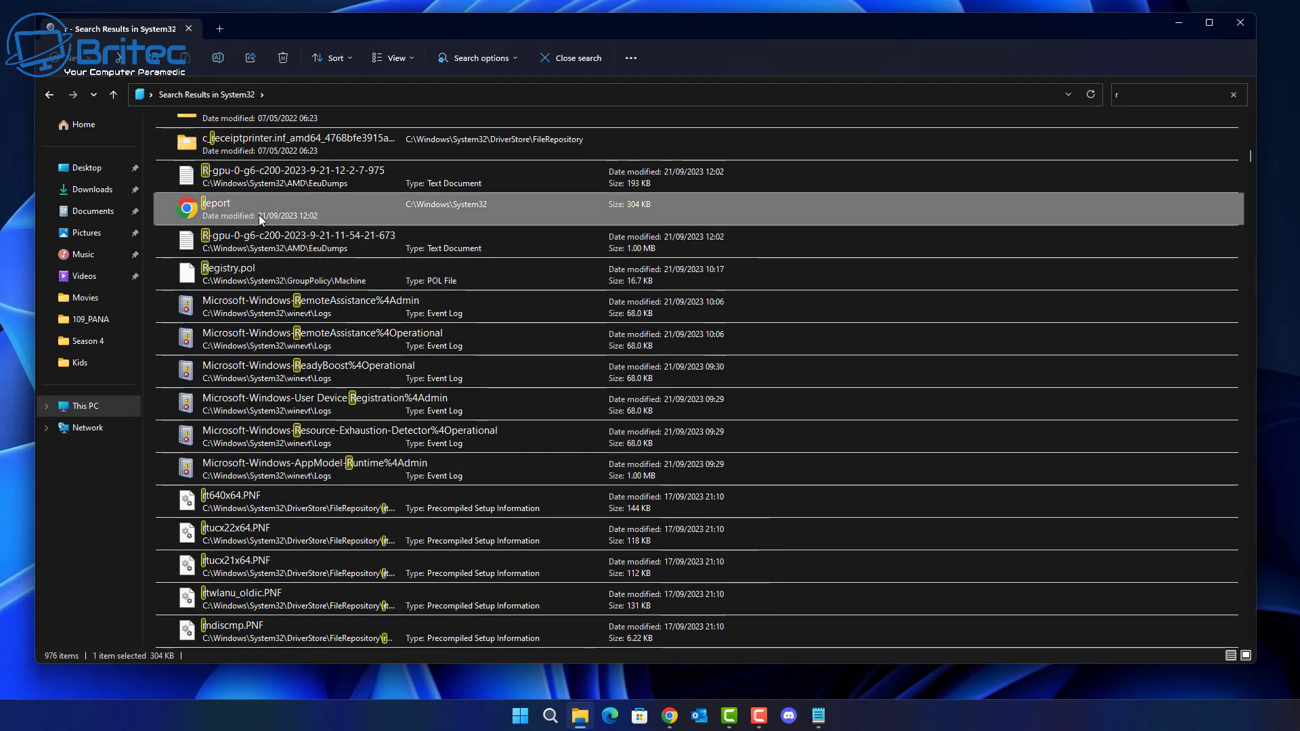
double_click(255, 200)
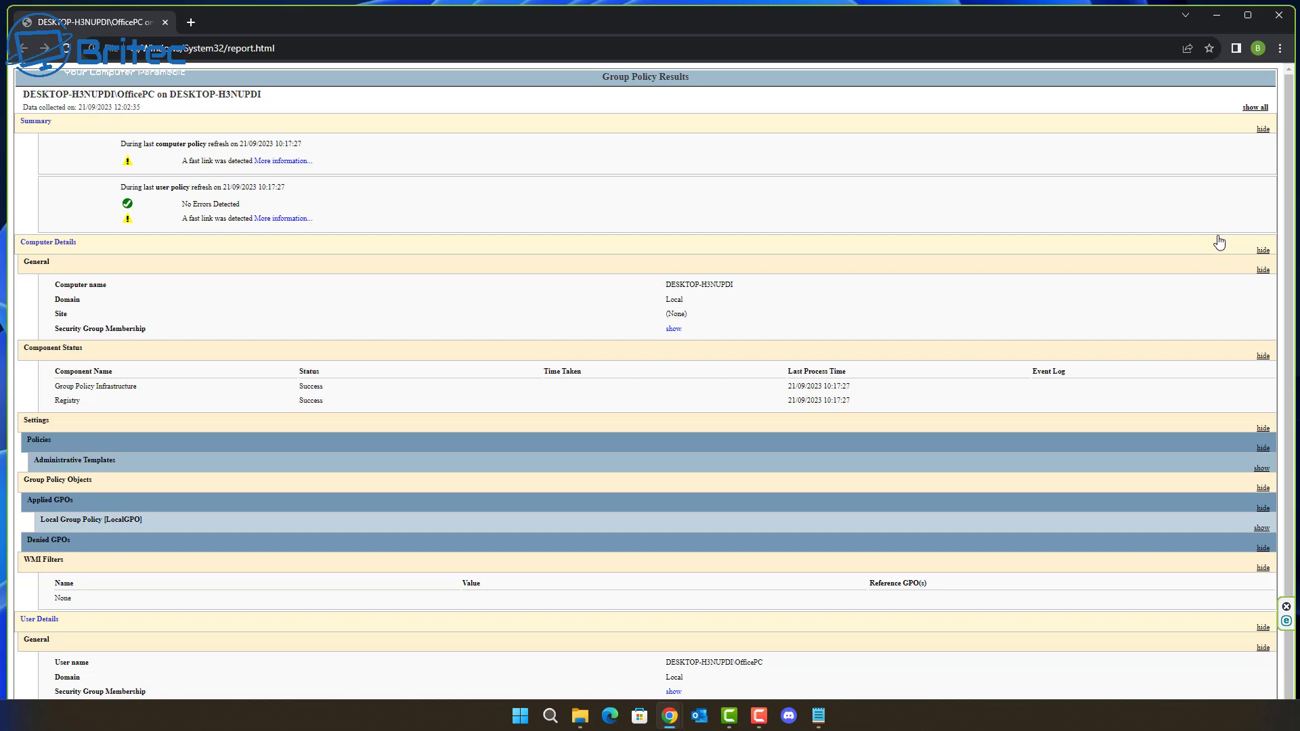
Examine the Computer Details and User Details in the Group Policy Results report, and close the browser and File Explorer
scroll(1219, 242, "down", 1)
scroll(1213, 243, "down", 1)
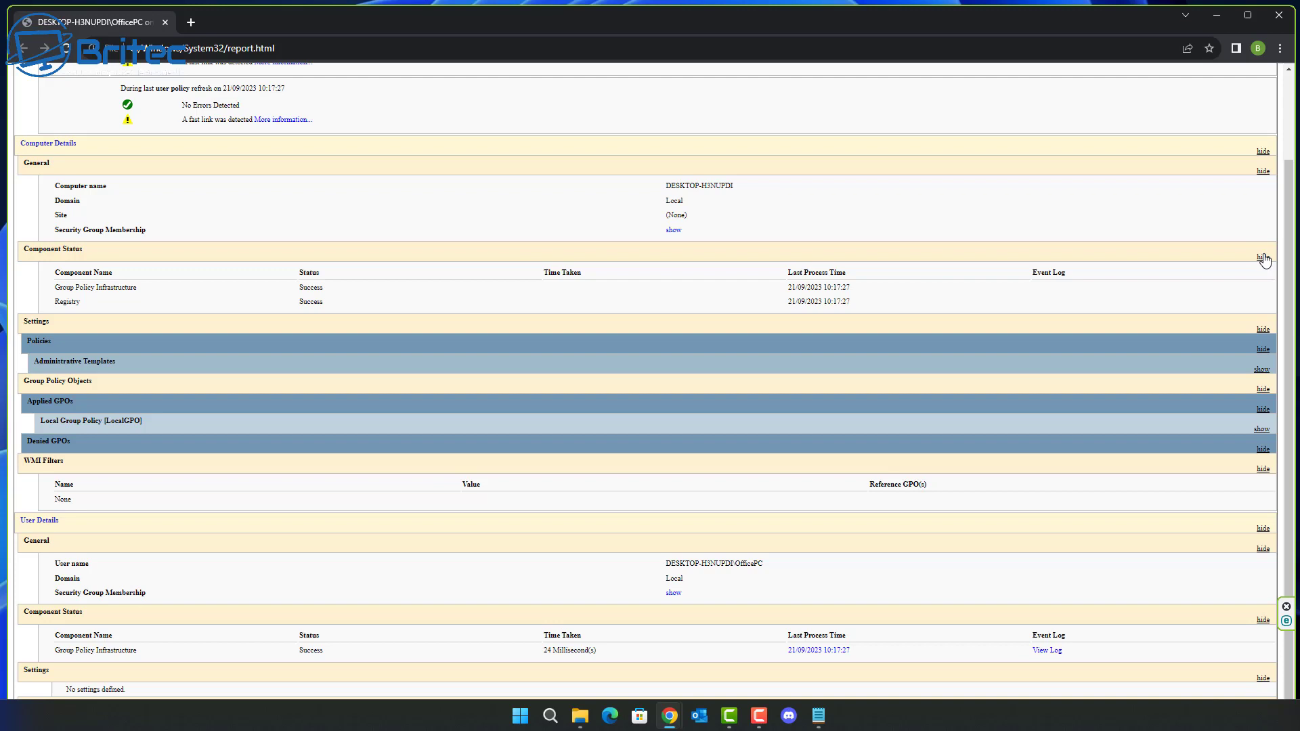
left_click(1277, 16)
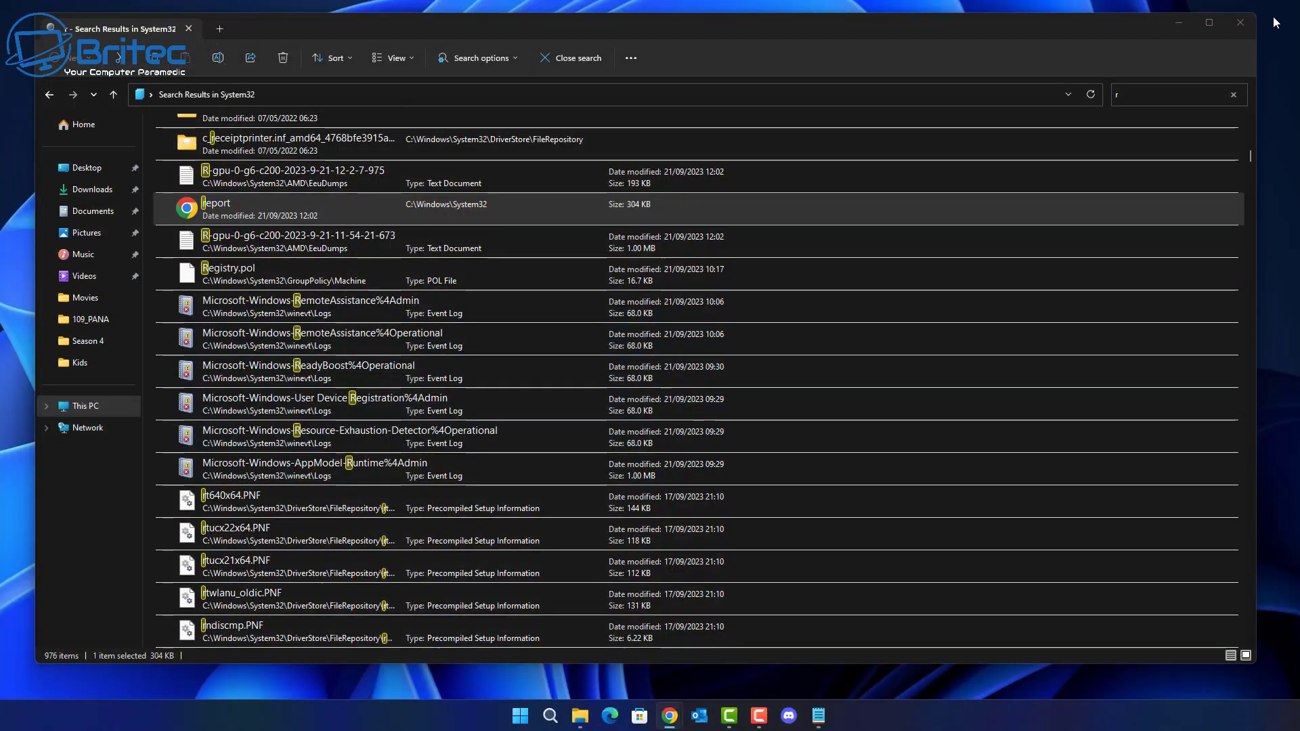
left_click(1237, 24)
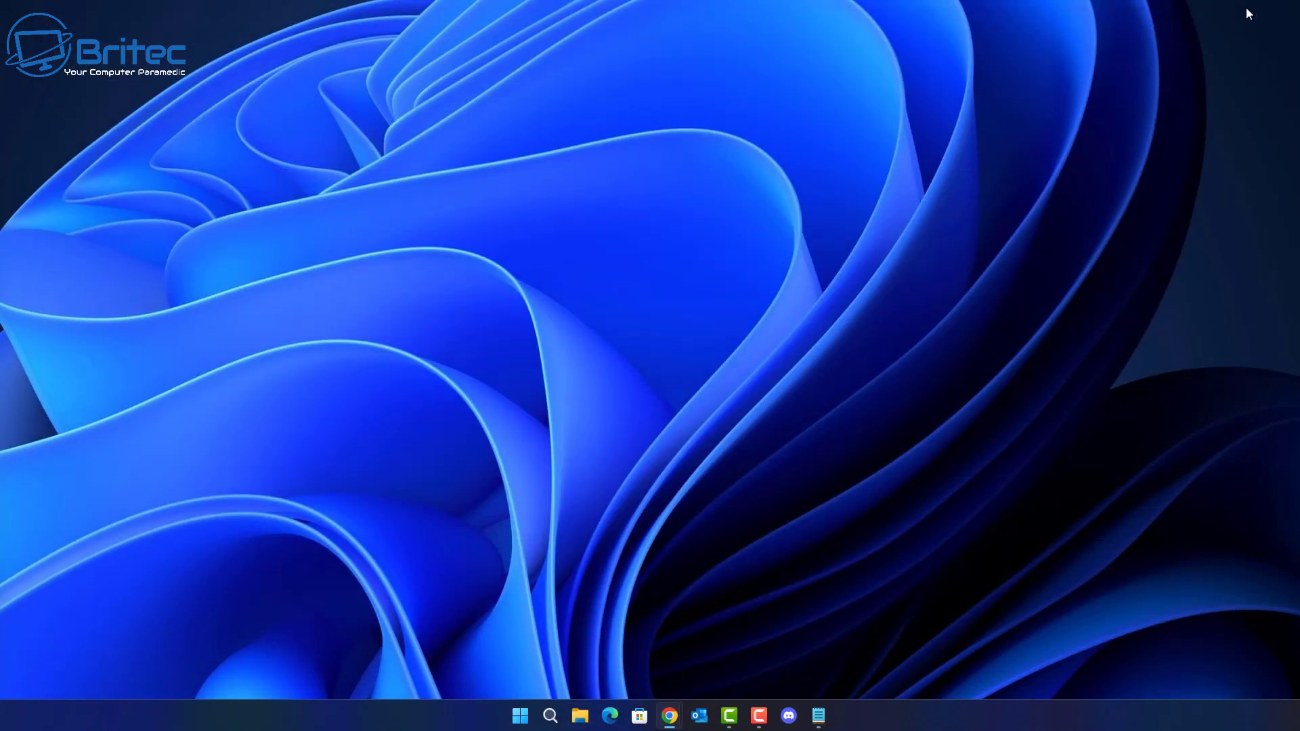